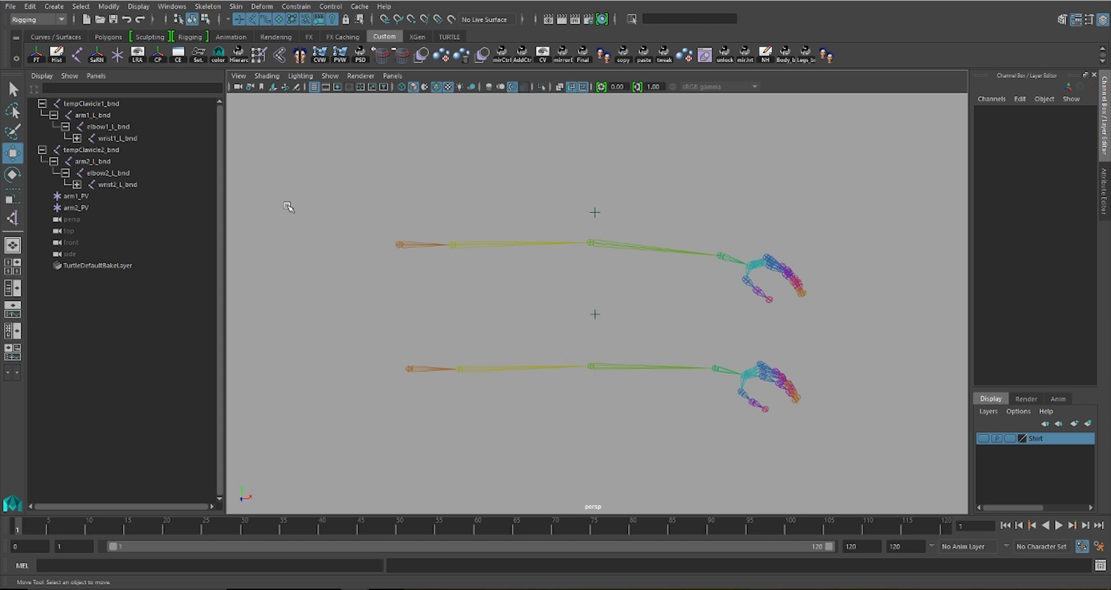
Highlight the tempClavicle1_bnd and tempClavicle2_bnd chains in turn and select the elbow2_L_bnd joint to compare the two arms
{"action": "left_click", "coordinate": [114, 148]}
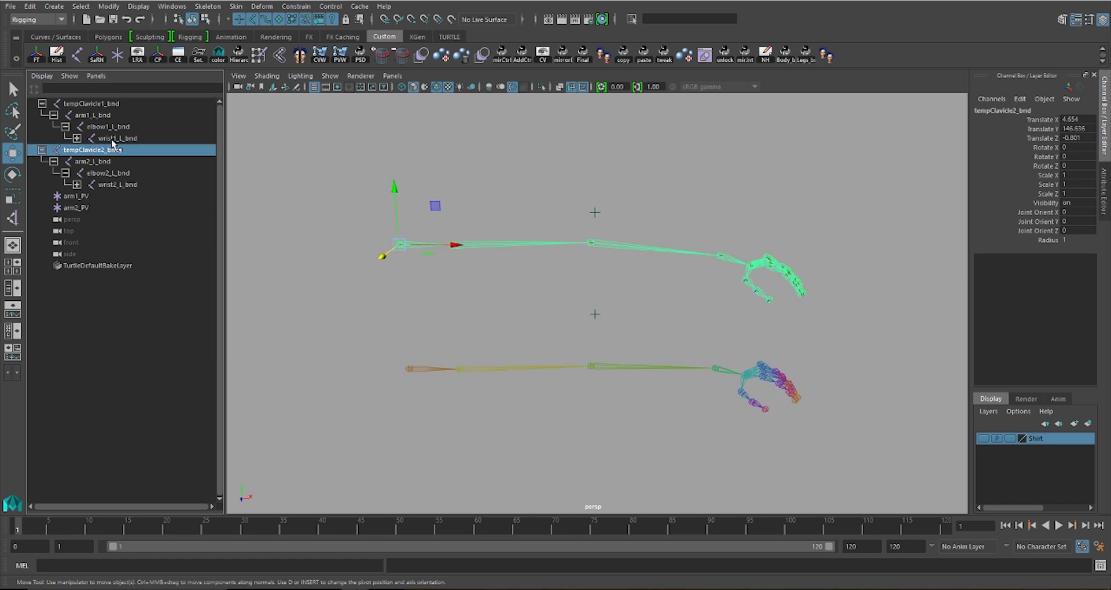
{"action": "left_click", "coordinate": [123, 104]}
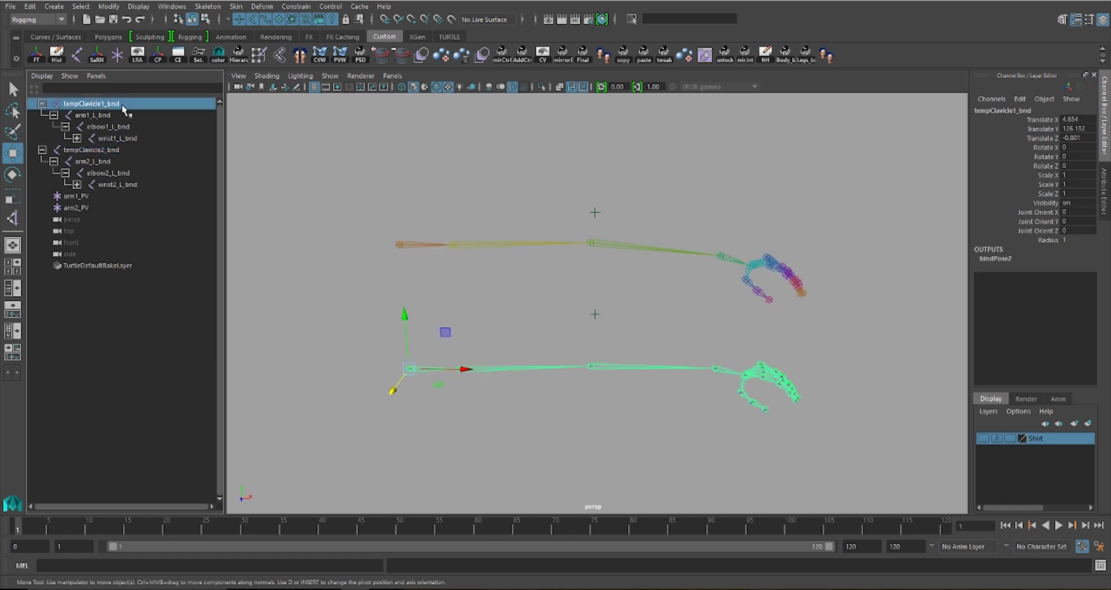
{"action": "left_click", "coordinate": [115, 151]}
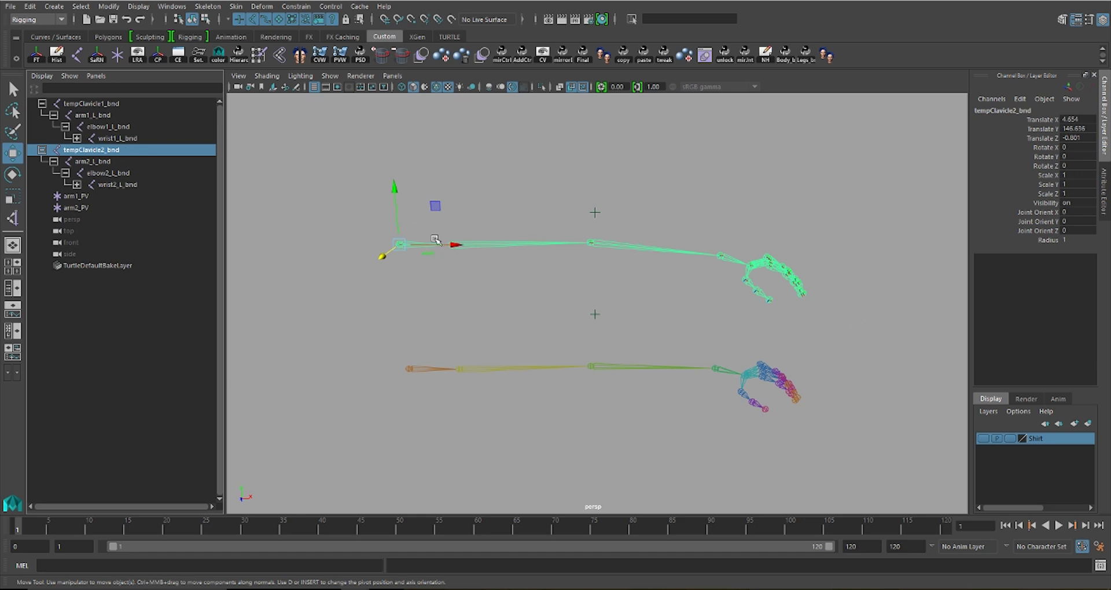
{"action": "left_click", "coordinate": [592, 248]}
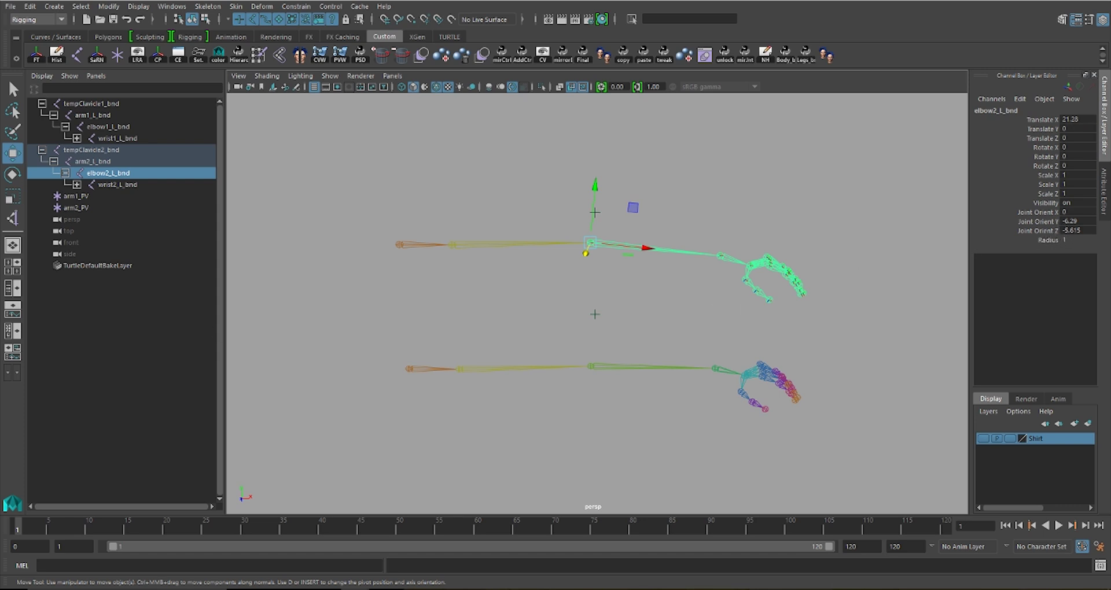
Show the arm, elbow and wrist joints of both chains together in the Attribute Spread Sheet
{"action": "left_click", "coordinate": [114, 115]}
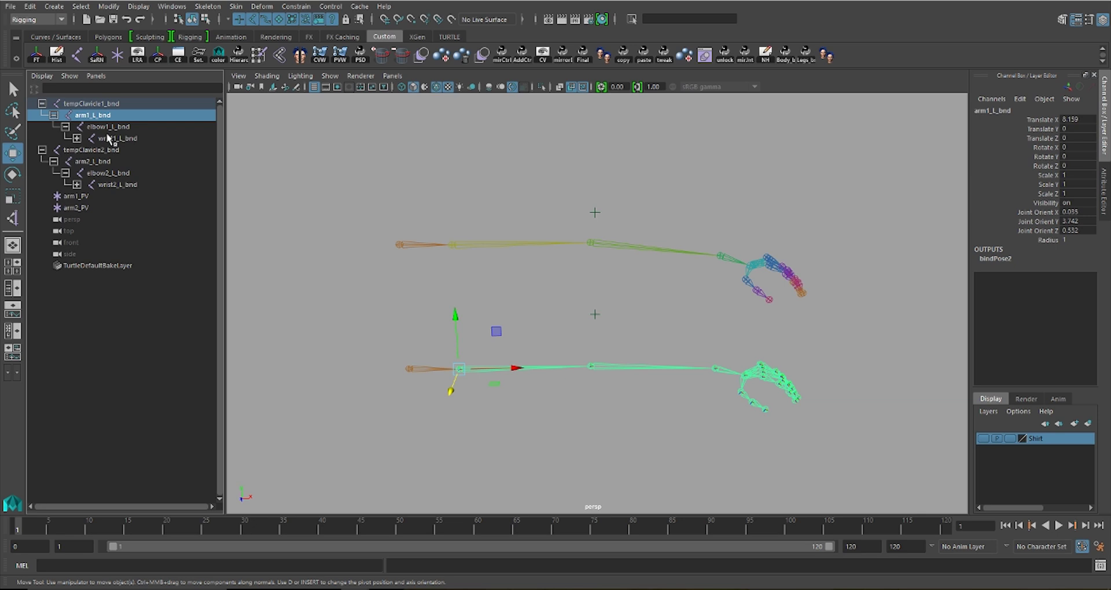
{"action": "left_click", "coordinate": [125, 138], "text": "shift"}
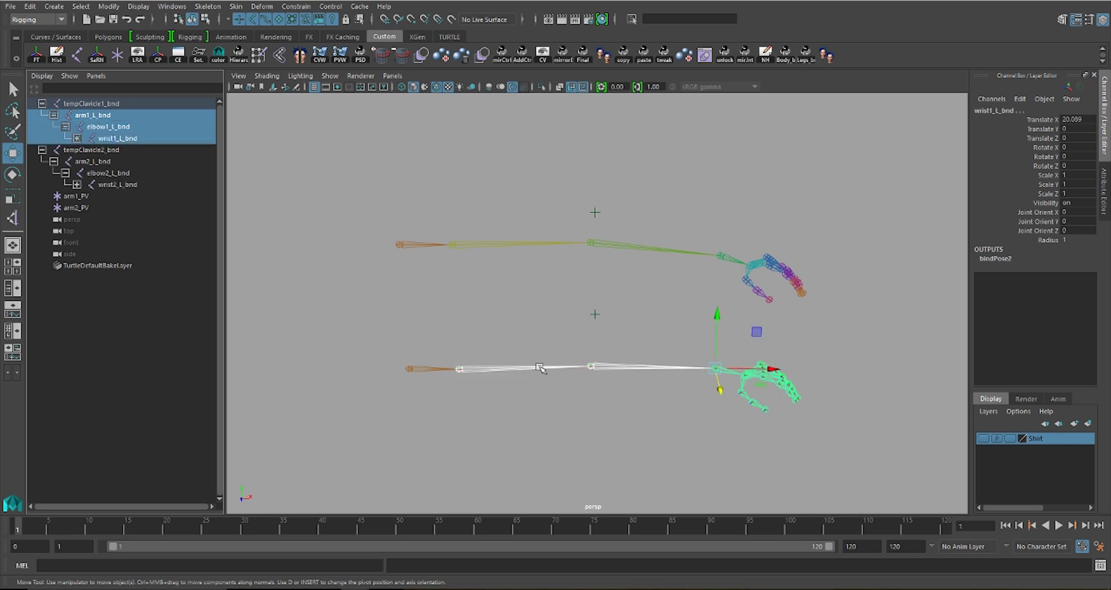
{"action": "left_click", "coordinate": [120, 162], "text": "ctrl"}
{"action": "left_click", "coordinate": [118, 184], "text": "shift"}
{"action": "left_click_drag", "start_coordinate": [35, 353], "coordinate": [346, 150]}
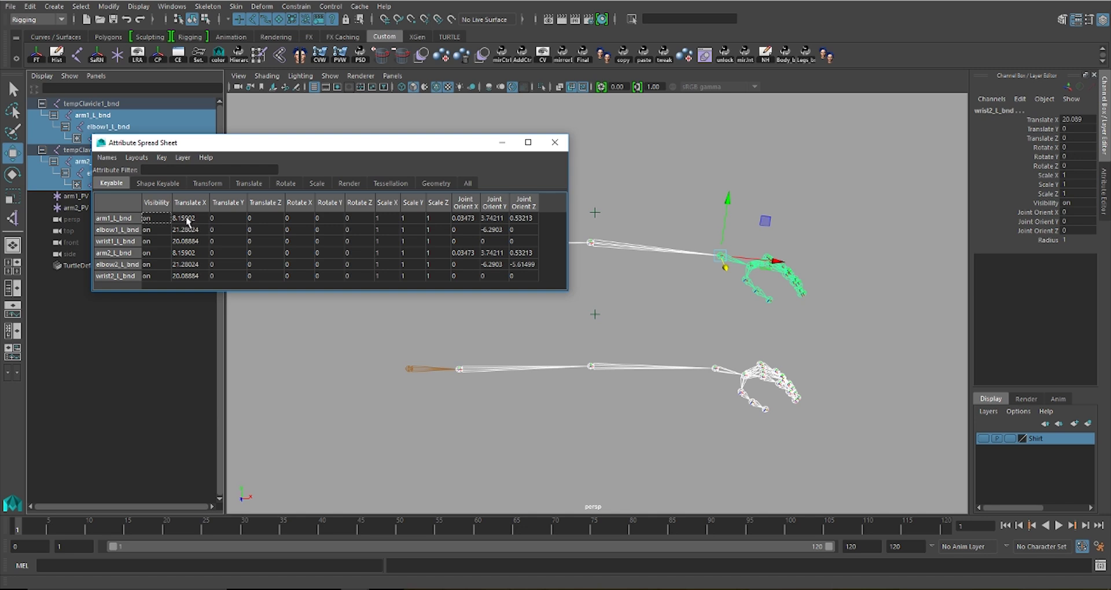
Compare the Translate, Rotate and Scale values of the six joints in the spread sheet
{"action": "left_click_drag", "start_coordinate": [187, 220], "coordinate": [186, 280]}
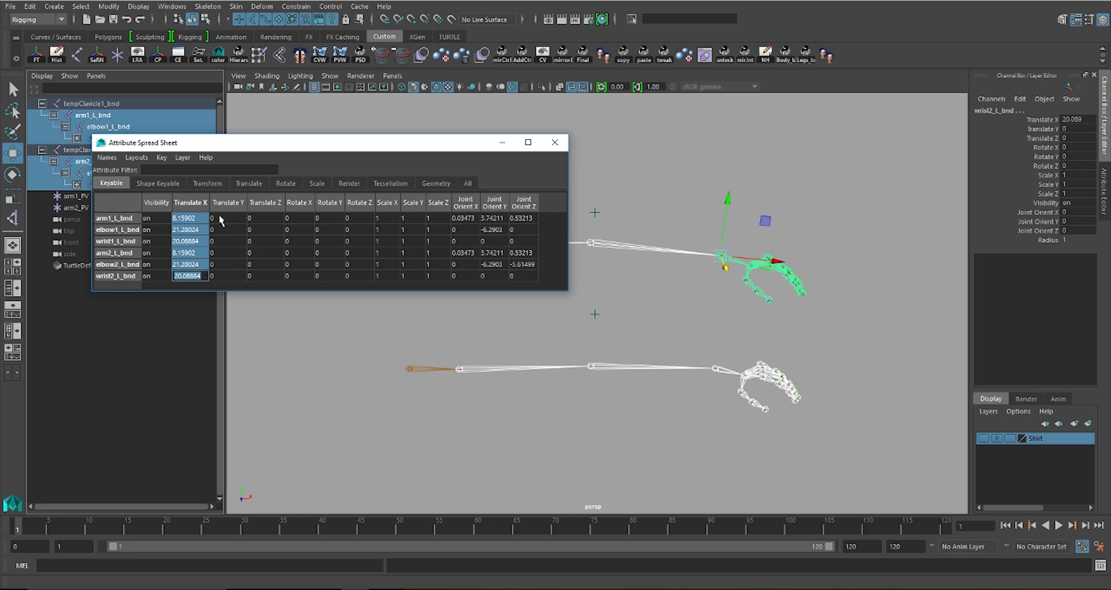
{"action": "left_click_drag", "start_coordinate": [220, 219], "coordinate": [258, 282]}
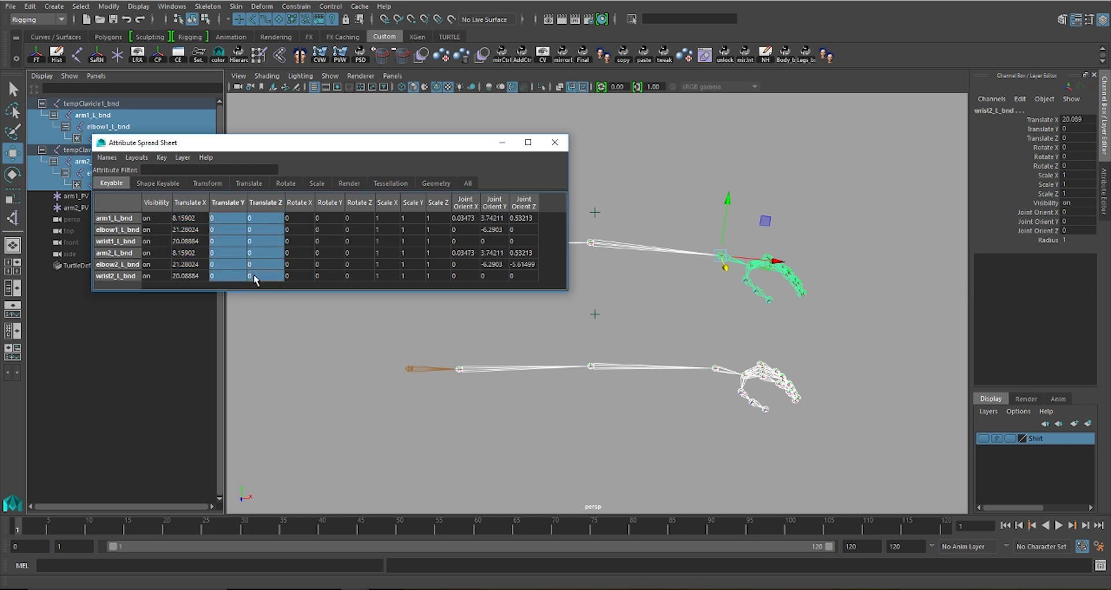
{"action": "left_click_drag", "start_coordinate": [289, 218], "coordinate": [434, 277]}
{"action": "type", "text": "1"}
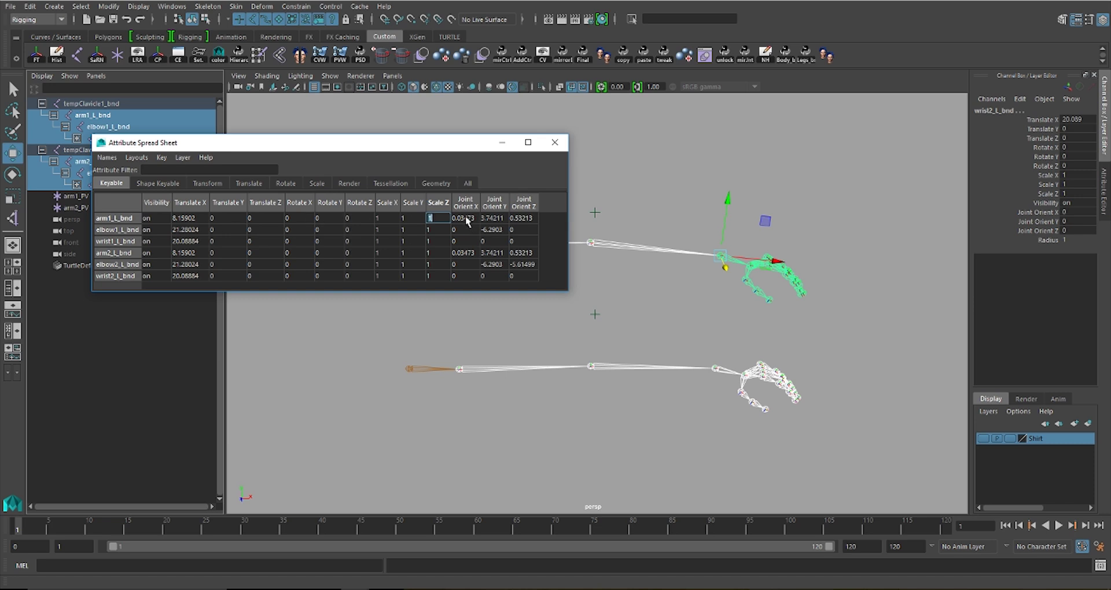
Compare the Joint Orient X, Y and Z values joint by joint, focusing on elbow2_L_bnd, and close the spread sheet
{"action": "left_click_drag", "start_coordinate": [466, 218], "coordinate": [520, 276]}
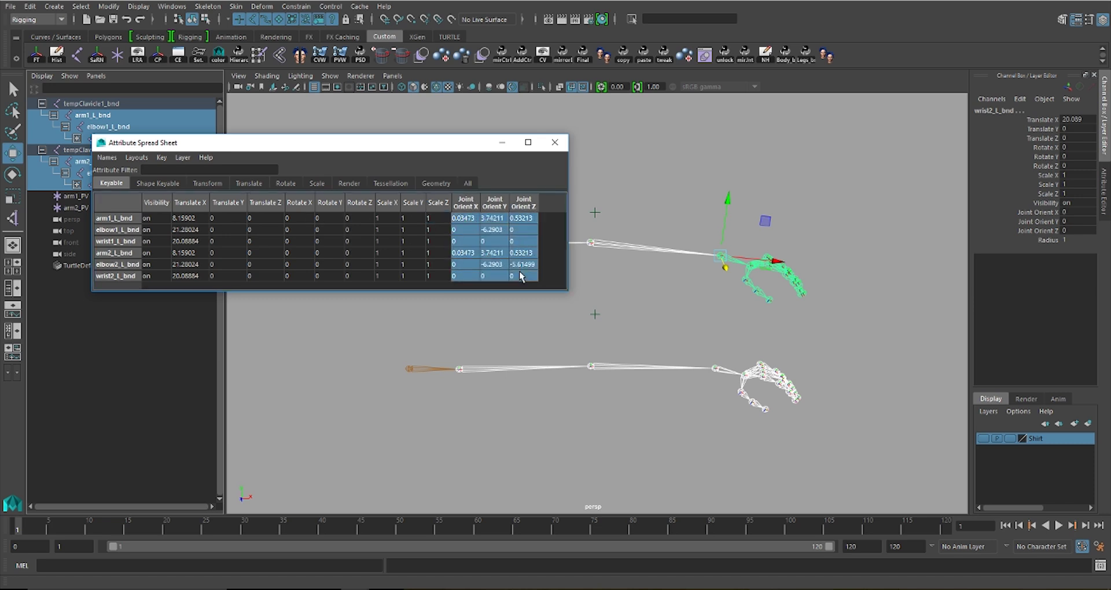
{"action": "type", "text": "0"}
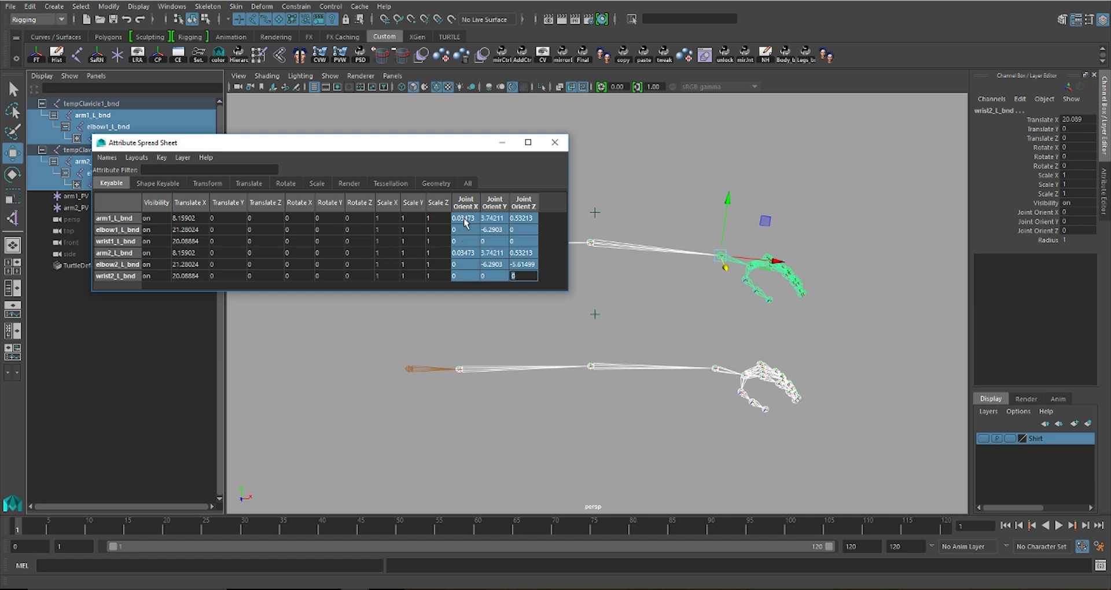
{"action": "left_click_drag", "start_coordinate": [465, 221], "coordinate": [514, 222]}
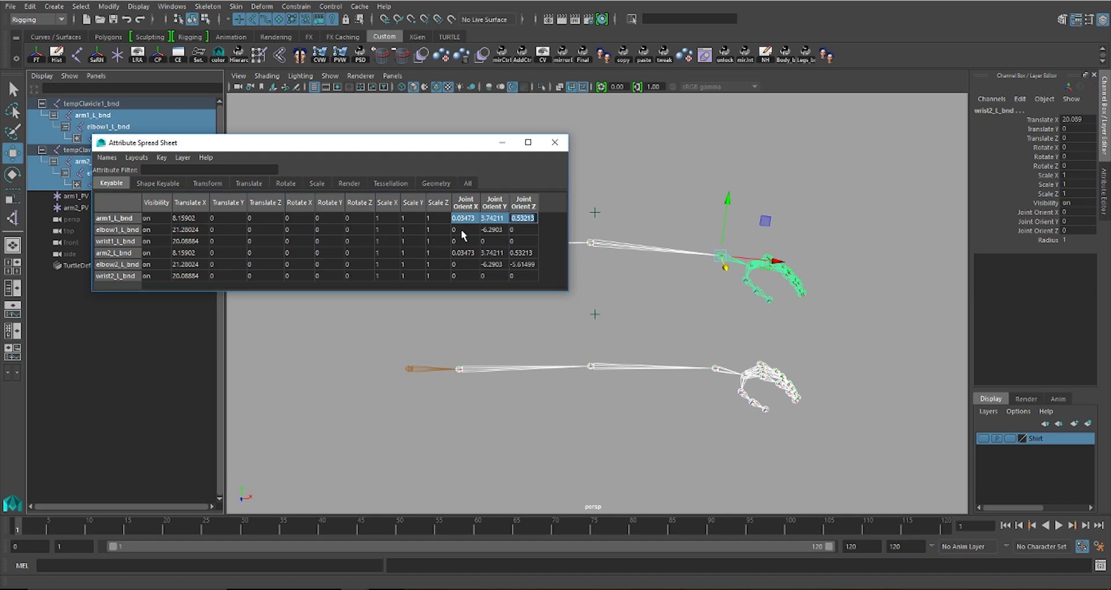
{"action": "left_click_drag", "start_coordinate": [462, 231], "coordinate": [514, 230]}
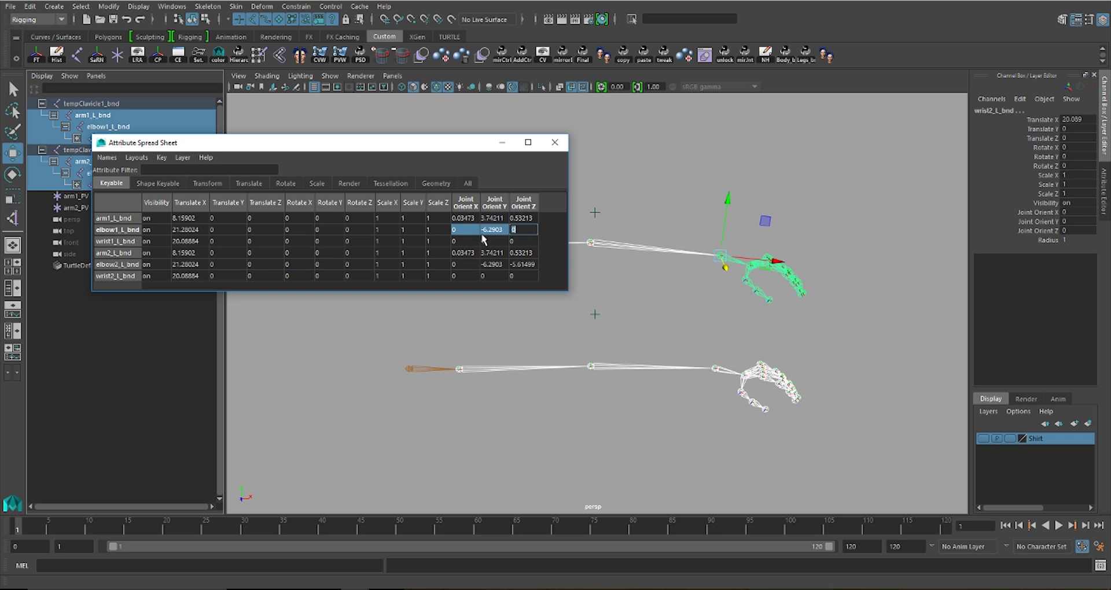
{"action": "left_click_drag", "start_coordinate": [463, 241], "coordinate": [515, 245]}
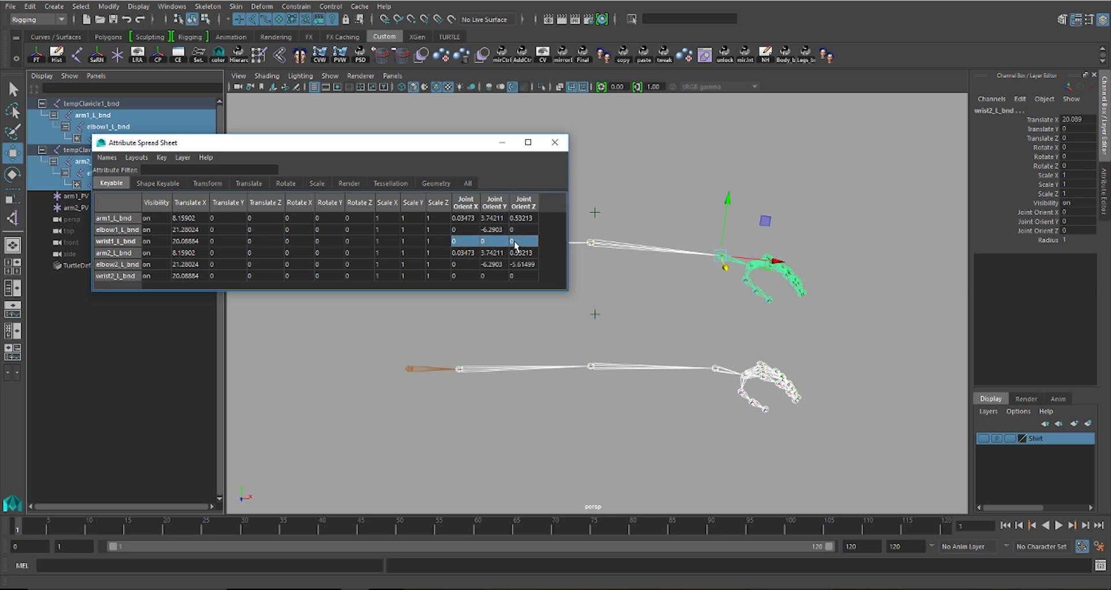
{"action": "left_click", "coordinate": [465, 256]}
{"action": "left_click_drag", "start_coordinate": [479, 256], "coordinate": [529, 253]}
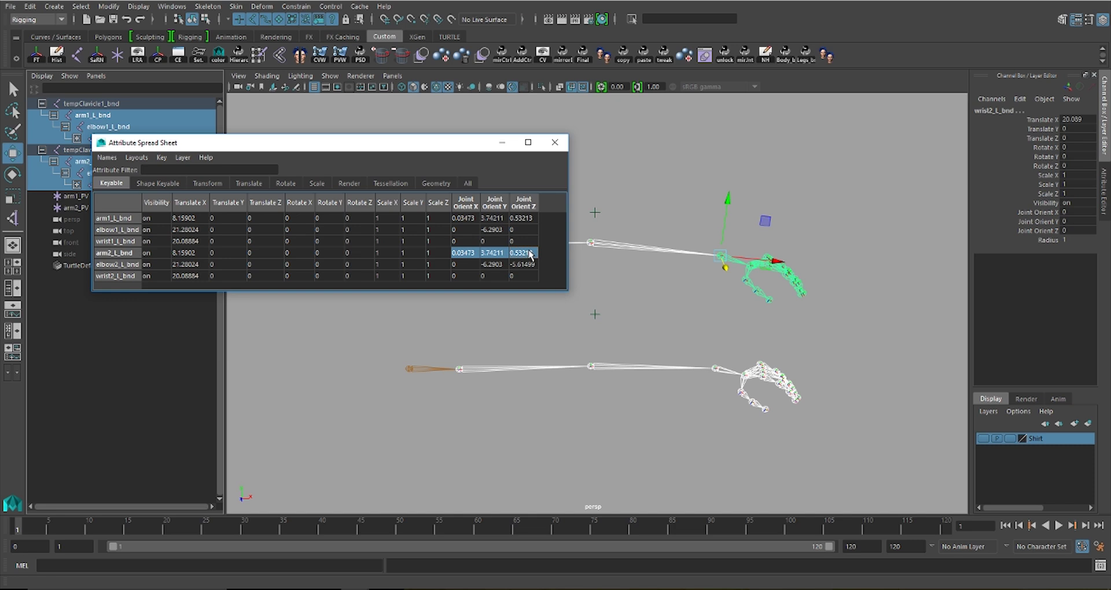
{"action": "left_click_drag", "start_coordinate": [464, 265], "coordinate": [528, 265]}
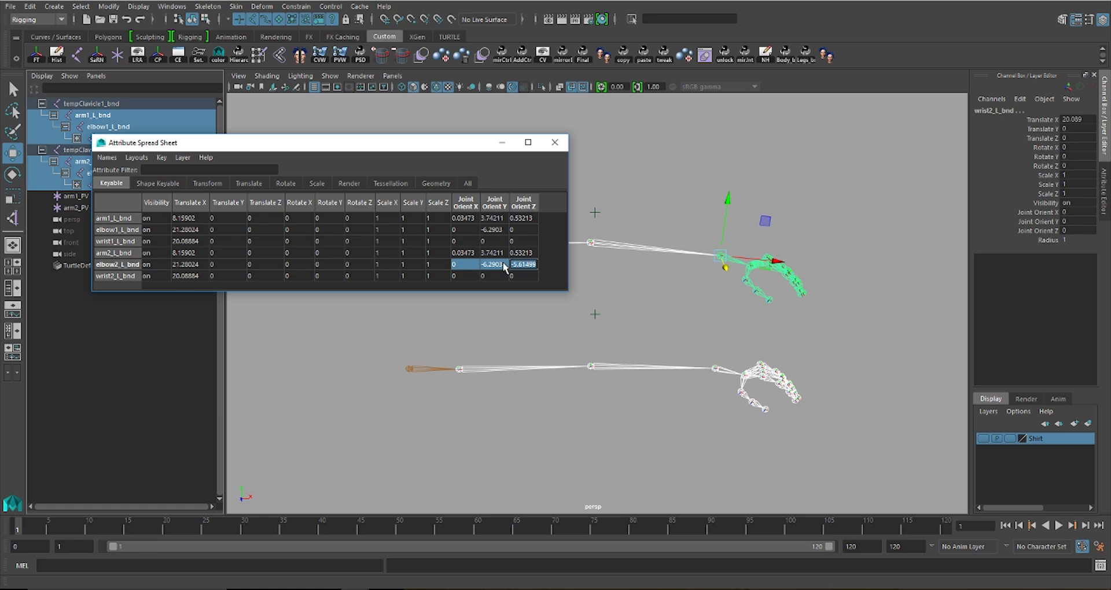
{"action": "left_click", "coordinate": [509, 265]}
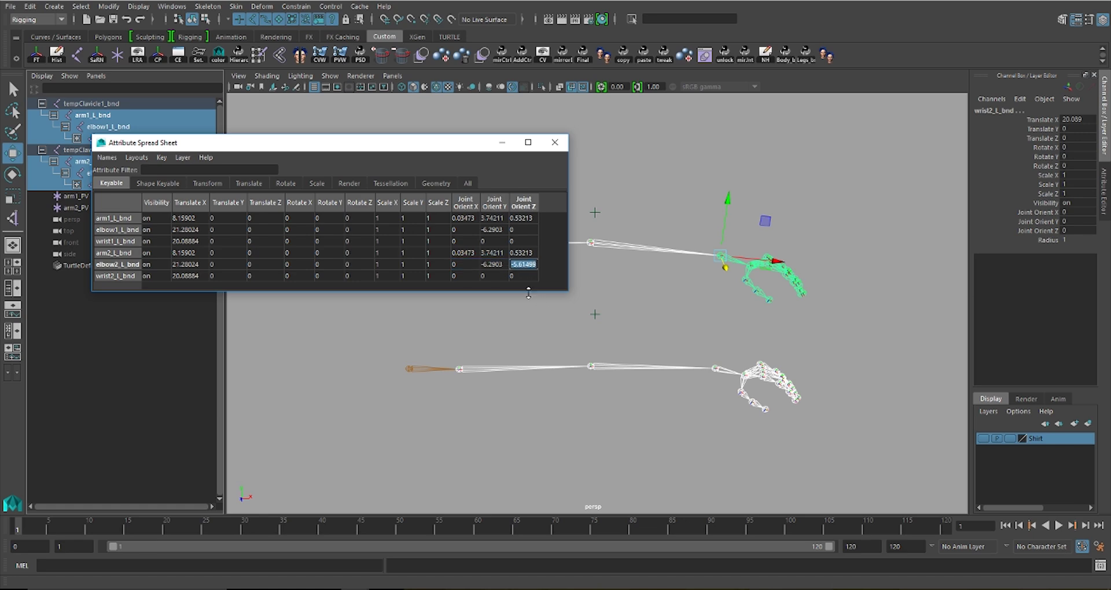
{"action": "left_click_drag", "start_coordinate": [476, 155], "coordinate": [406, 405]}
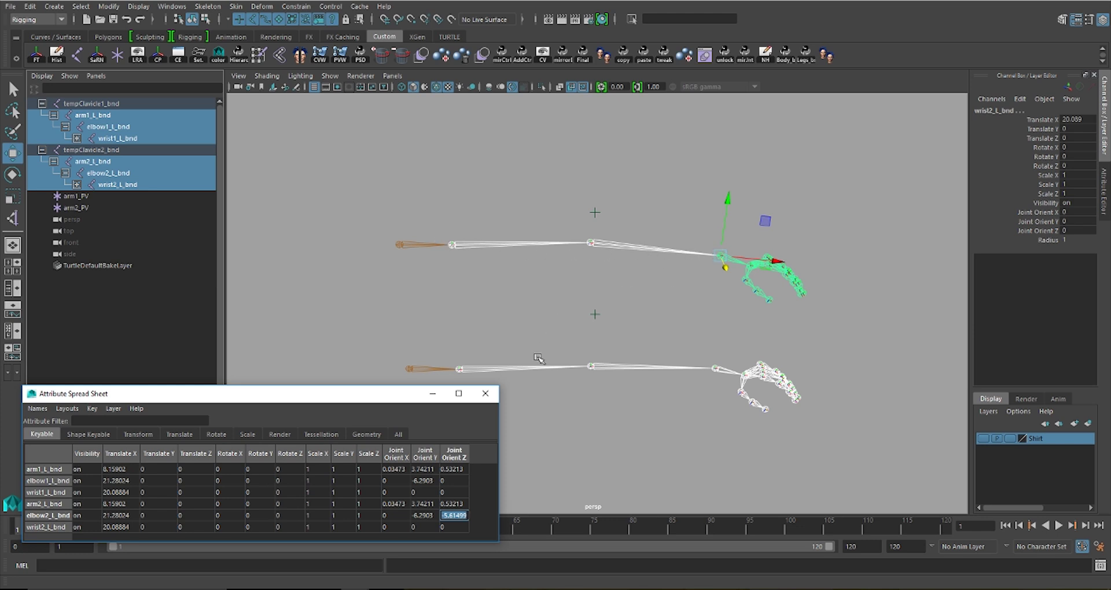
{"action": "left_click", "coordinate": [435, 368]}
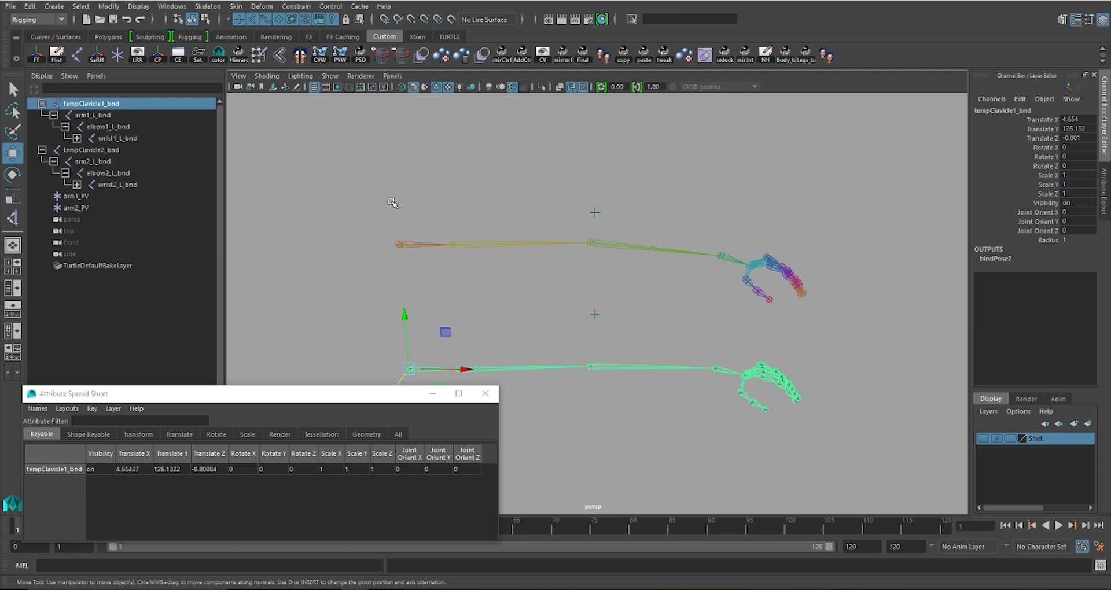
{"action": "left_click", "coordinate": [617, 250]}
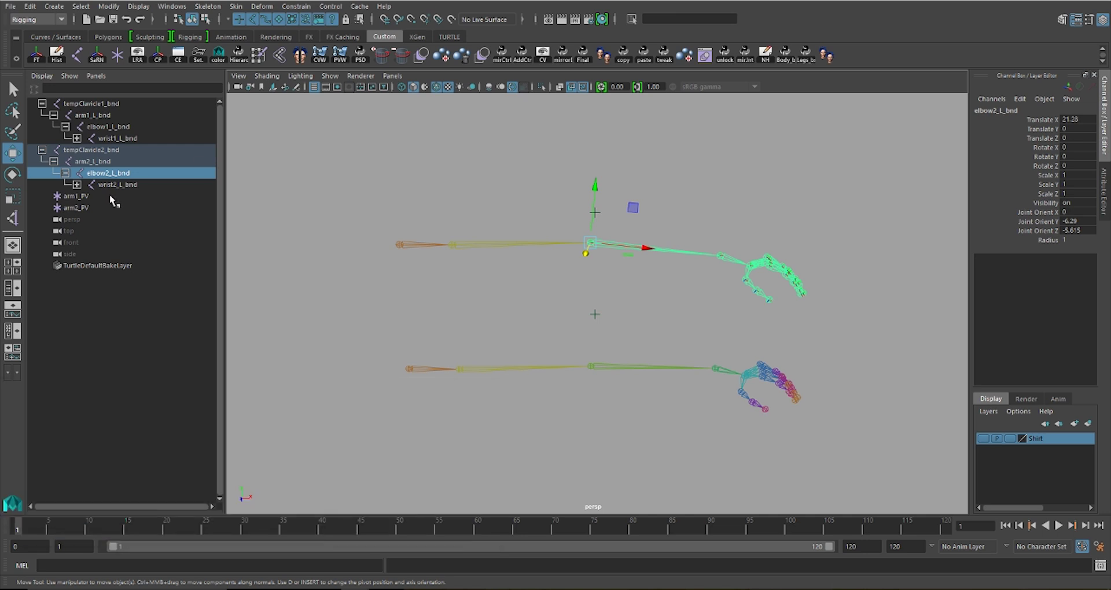
Duplicate the tempClavicle1_bnd chain, hide the copy and clear the selection
{"action": "left_click", "coordinate": [113, 104]}
{"action": "middle_click_drag", "start_coordinate": [590, 354], "coordinate": [582, 318], "text": "alt"}
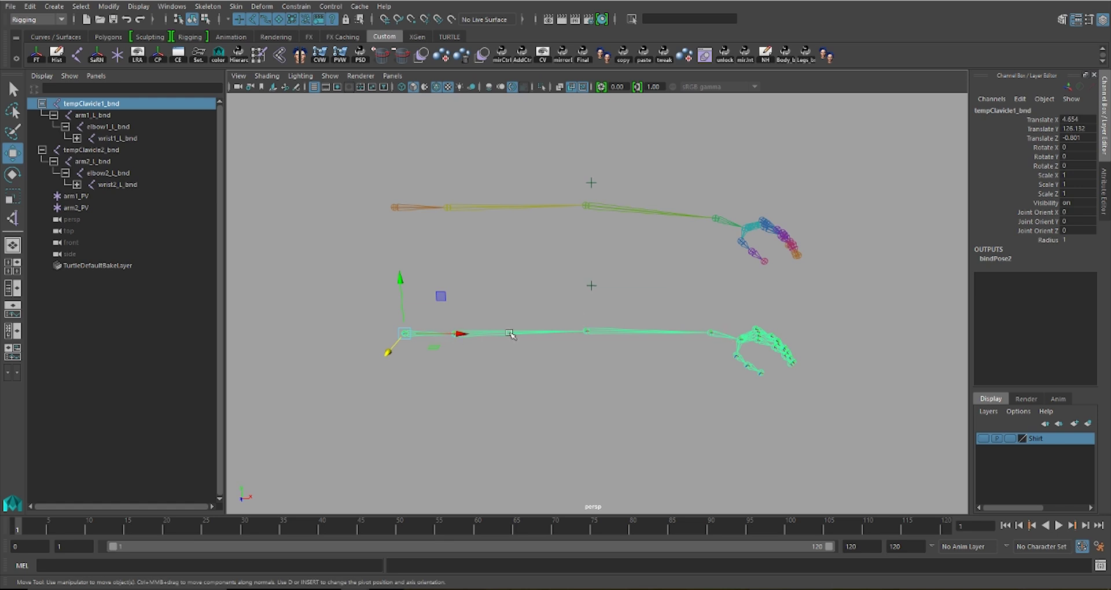
{"action": "key", "text": "ctrl+d"}
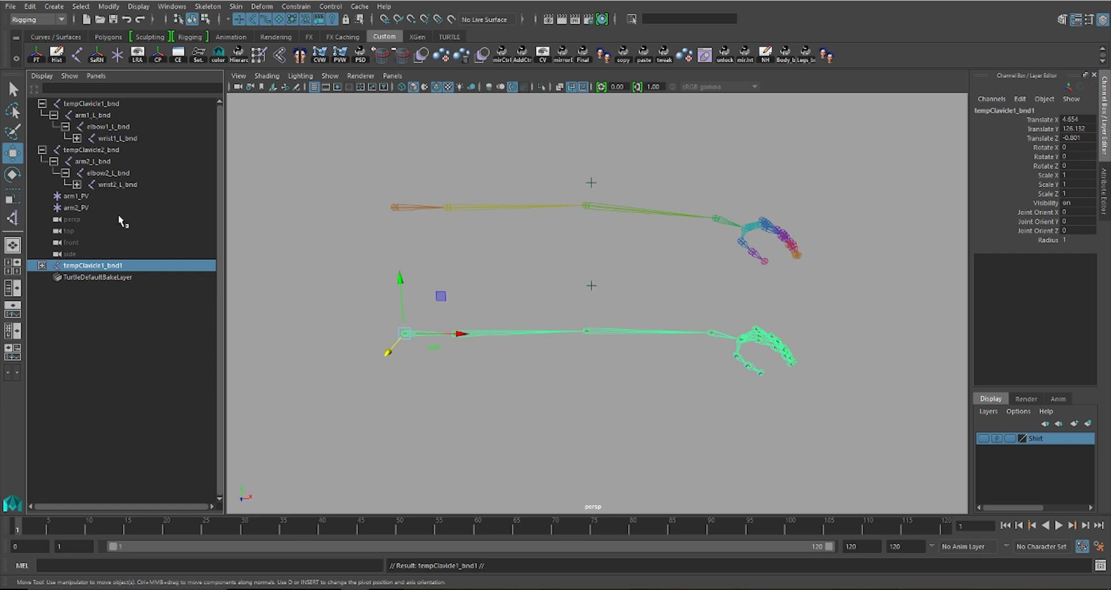
{"action": "key", "text": "h"}
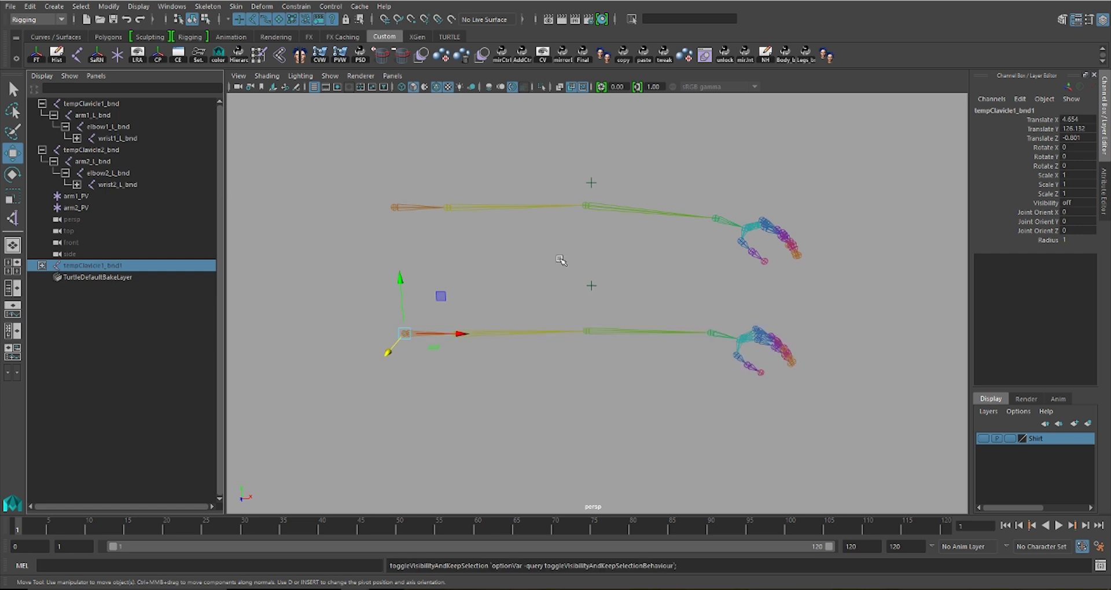
{"action": "left_click", "coordinate": [526, 265]}
Create an IK handle from arm1_L_bnd to wrist1_L_bnd on the lower arm chain
{"action": "left_click", "coordinate": [207, 7]}
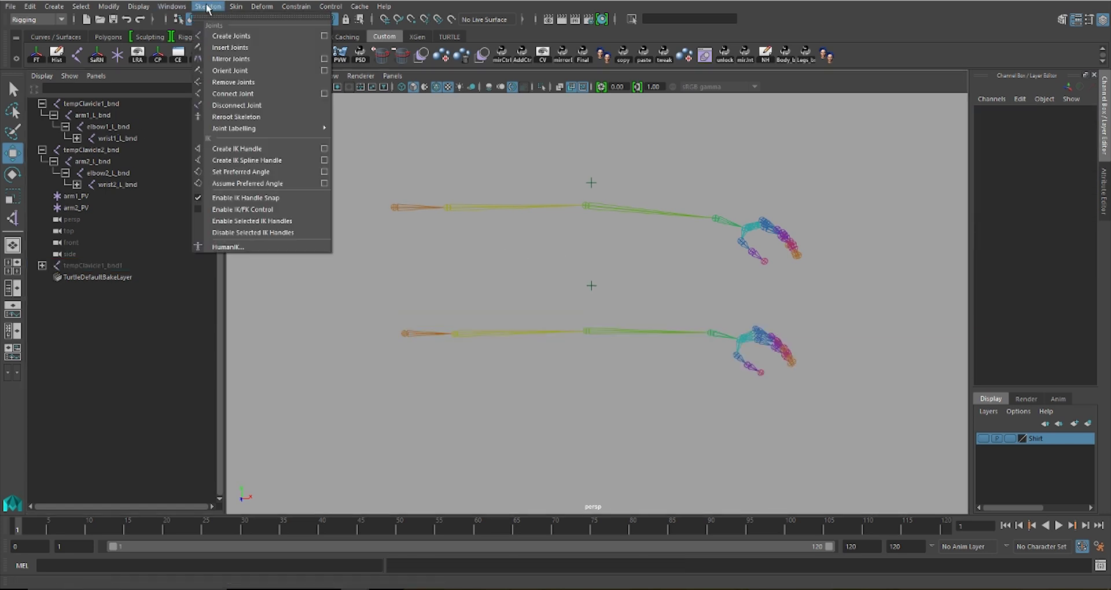
{"action": "left_click", "coordinate": [272, 150]}
{"action": "left_click", "coordinate": [456, 333]}
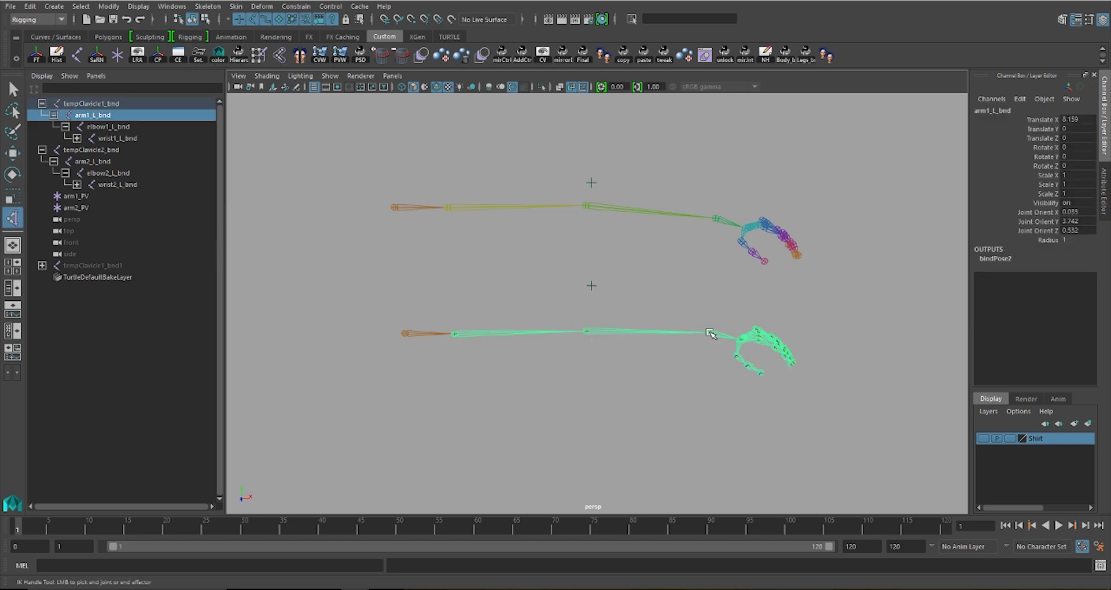
{"action": "left_click", "coordinate": [711, 333]}
Unhide the duplicate chain tempClavicle1_bnd1 and compare it with the IK-driven arm around the elbow
{"action": "left_click", "coordinate": [174, 277]}
{"action": "key", "text": "w"}
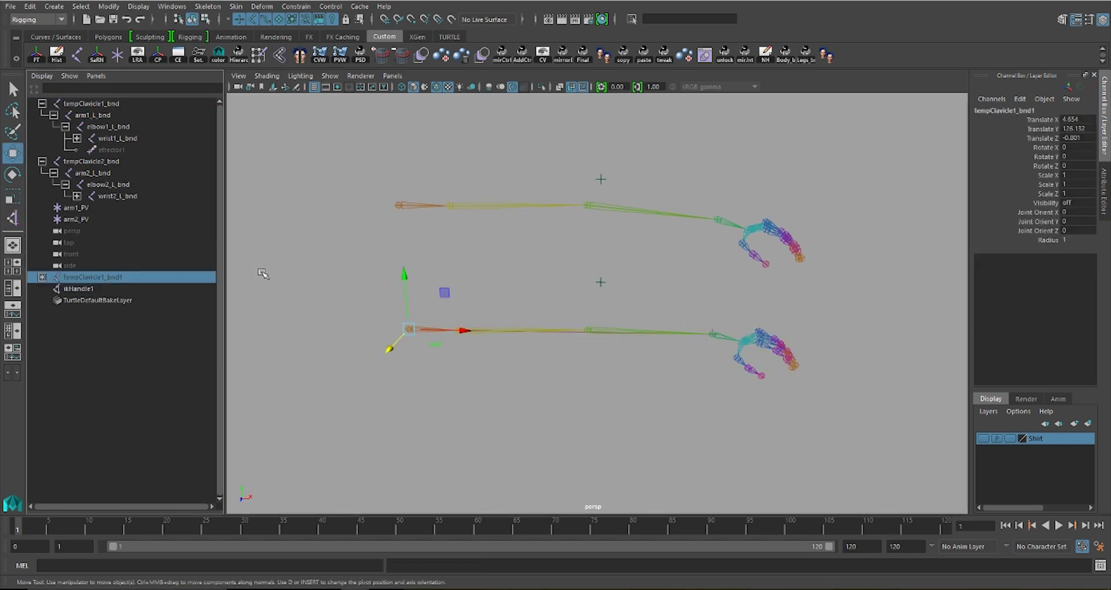
{"action": "scroll", "coordinate": [590, 352], "scroll_direction": "up", "scroll_amount": 2}
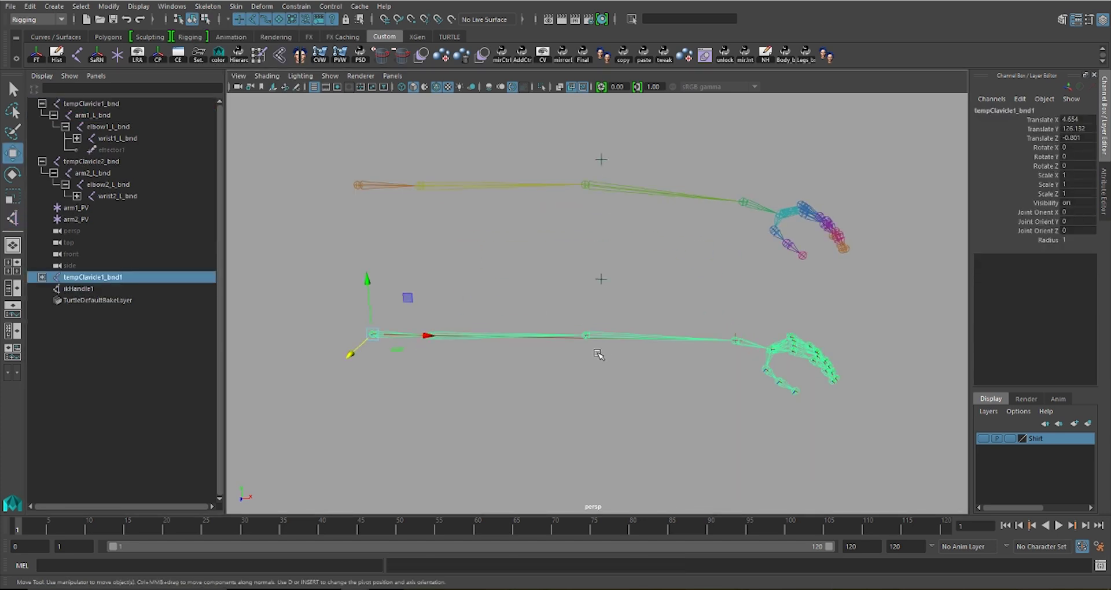
{"action": "scroll", "coordinate": [706, 300], "scroll_direction": "up", "scroll_amount": 5}
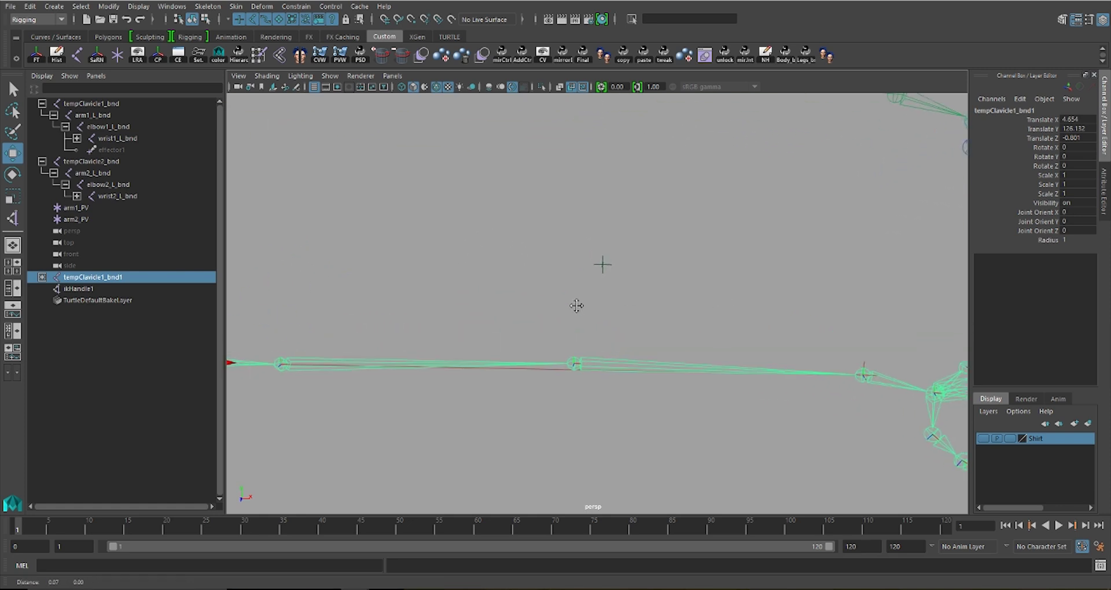
{"action": "scroll", "coordinate": [577, 306], "scroll_direction": "down", "scroll_amount": 5}
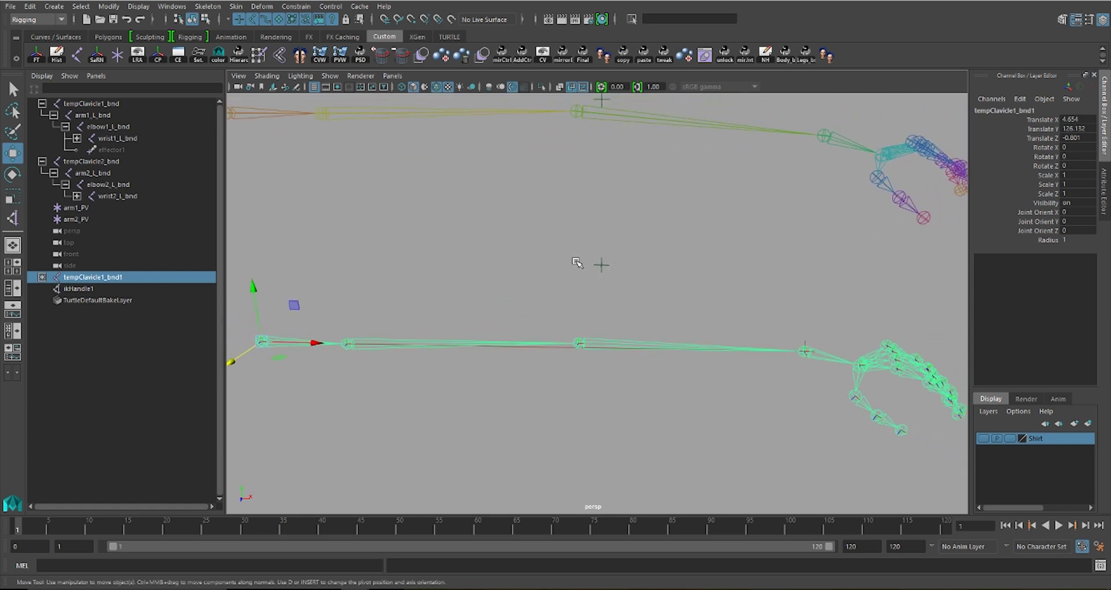
Move the arm1_PV locator slightly along Z to about -31.127 and check its position behind the elbow
{"action": "left_click", "coordinate": [601, 263]}
{"action": "scroll", "coordinate": [544, 284], "scroll_direction": "down", "scroll_amount": 3}
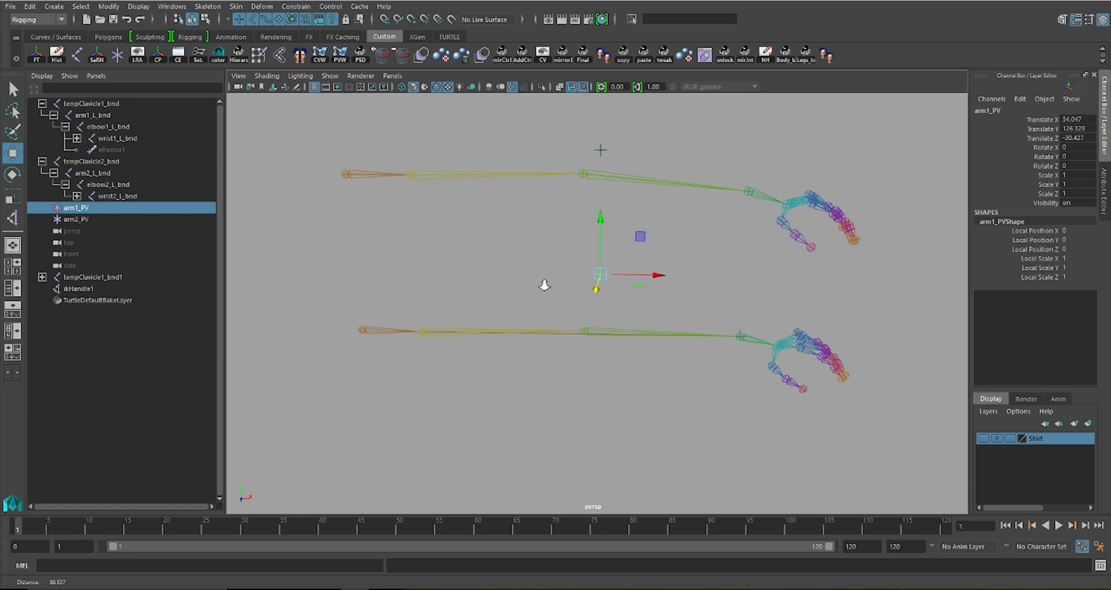
{"action": "left_click_drag", "start_coordinate": [544, 285], "coordinate": [573, 292], "text": "alt"}
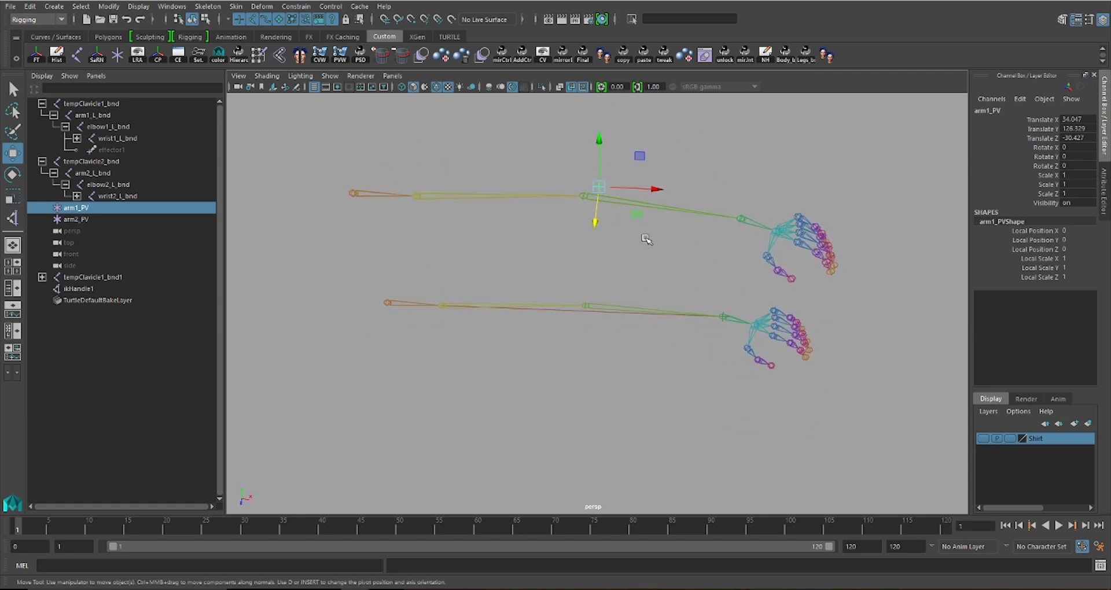
{"action": "key", "text": "v"}
{"action": "left_click_drag", "start_coordinate": [599, 188], "coordinate": [763, 338]}
{"action": "left_click_drag", "start_coordinate": [764, 338], "coordinate": [705, 312], "text": "alt"}
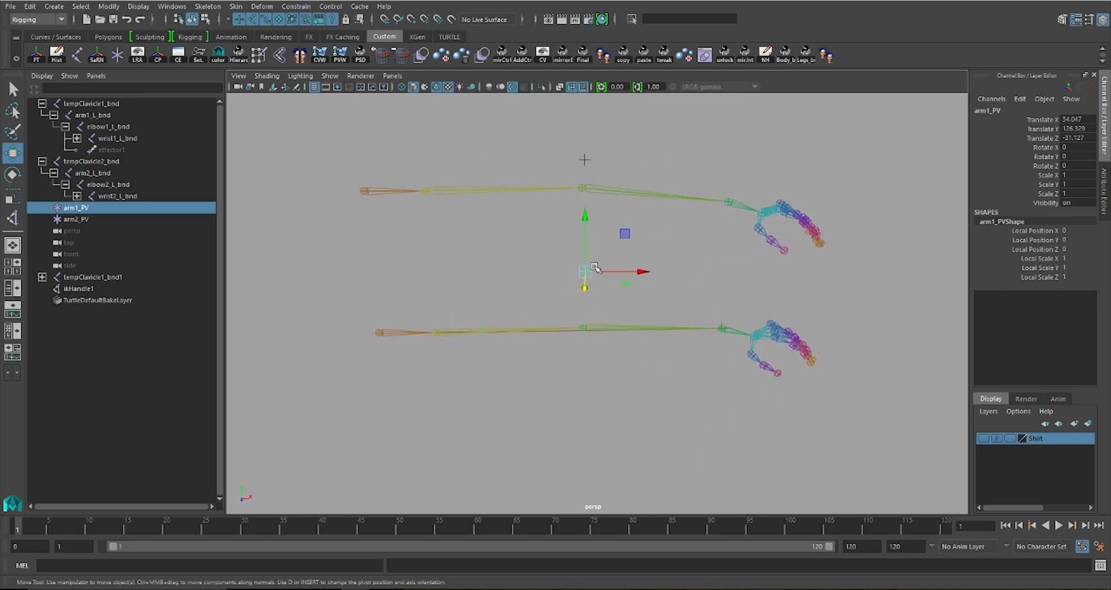
Constrain ikHandle1 to the arm1_PV locator with a pole vector constraint
{"action": "left_click", "coordinate": [93, 289], "text": "ctrl"}
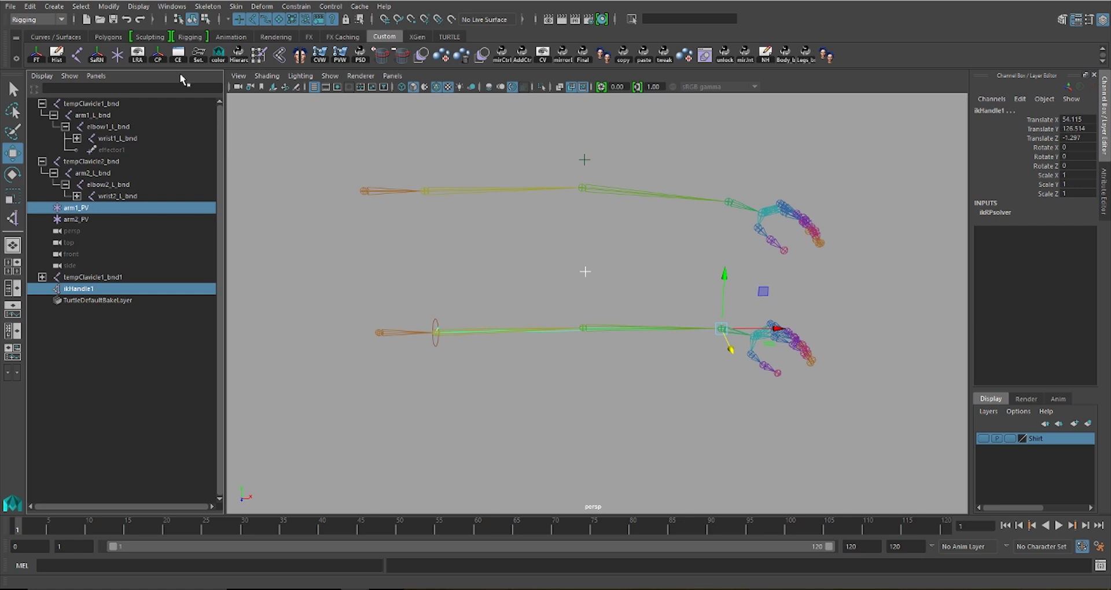
{"action": "left_click", "coordinate": [235, 6]}
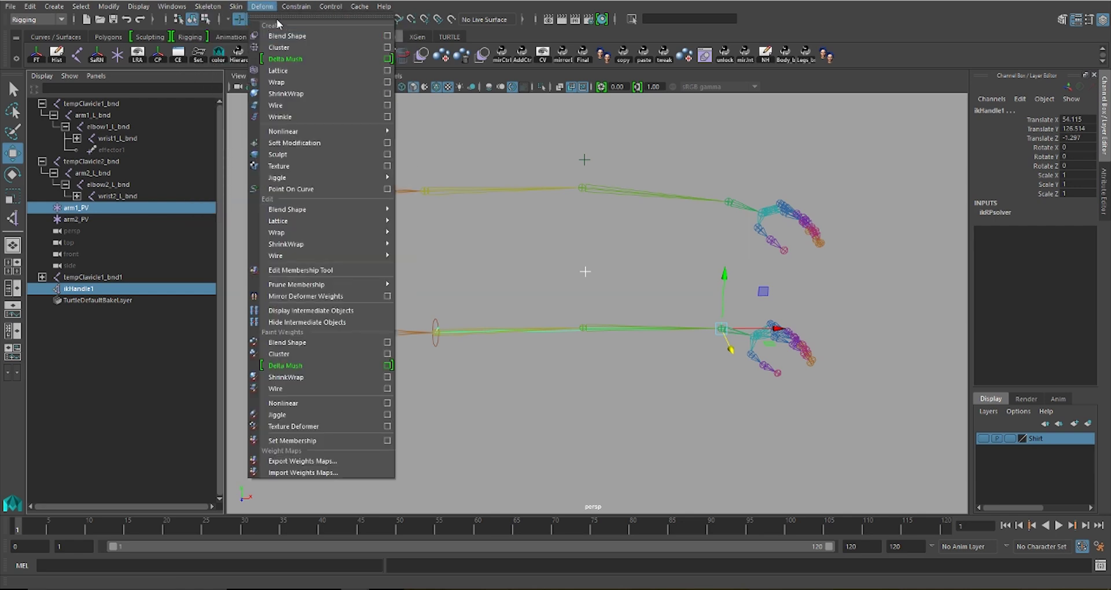
{"action": "mouse_move", "coordinate": [296, 7]}
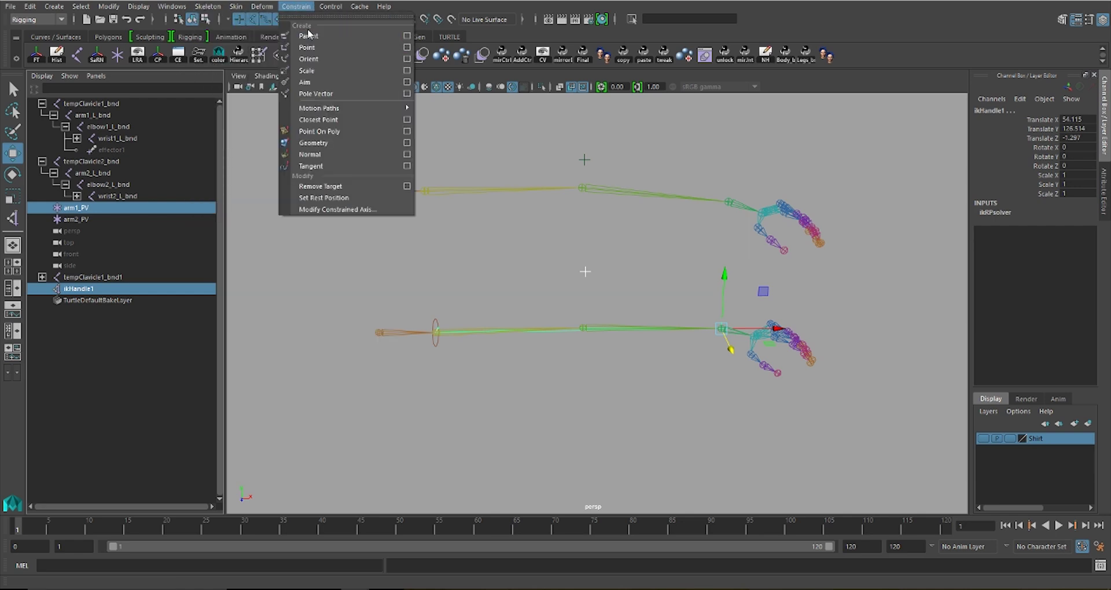
{"action": "left_click", "coordinate": [315, 93]}
Compare the duplicate chain tempClavicle1_bnd1 with the pole-vector-constrained chain tempClavicle1_bnd around the elbow
{"action": "left_click", "coordinate": [116, 278]}
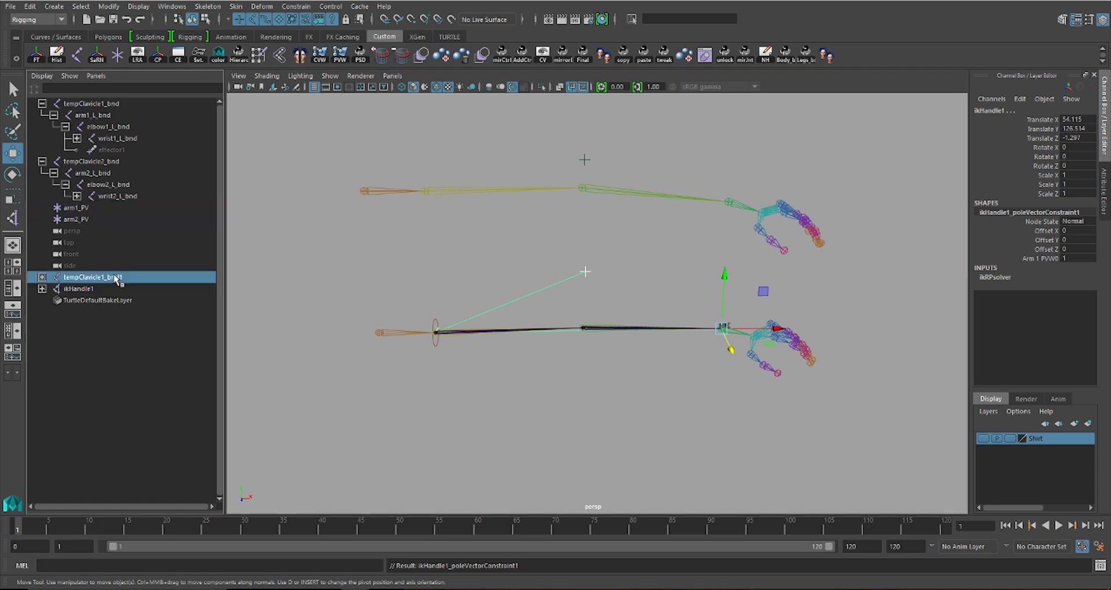
{"action": "left_click", "coordinate": [92, 104]}
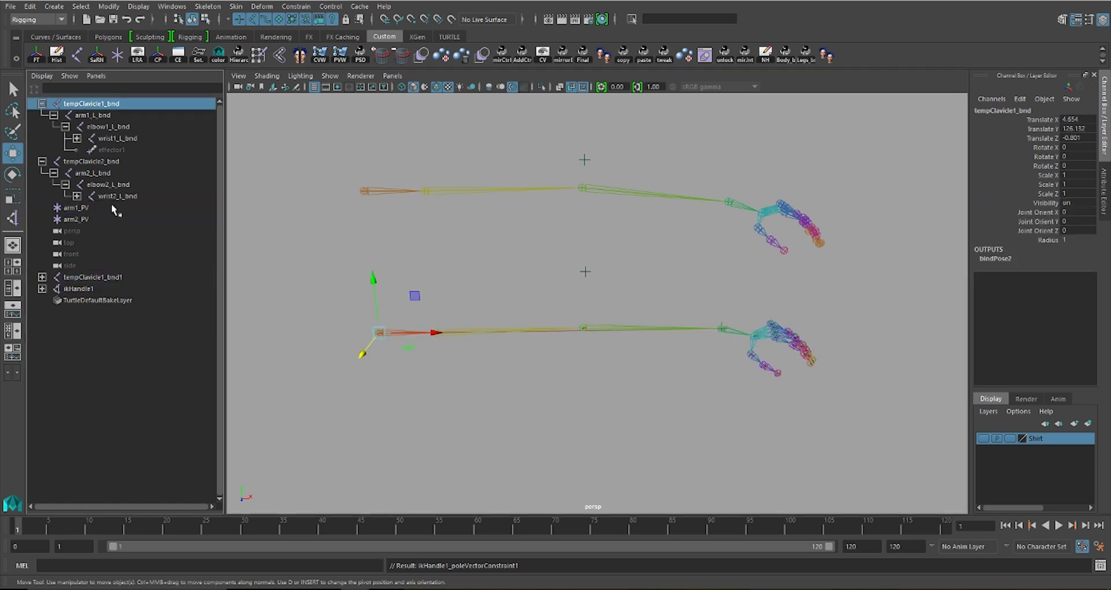
{"action": "left_click", "coordinate": [120, 278]}
{"action": "key", "text": "f"}
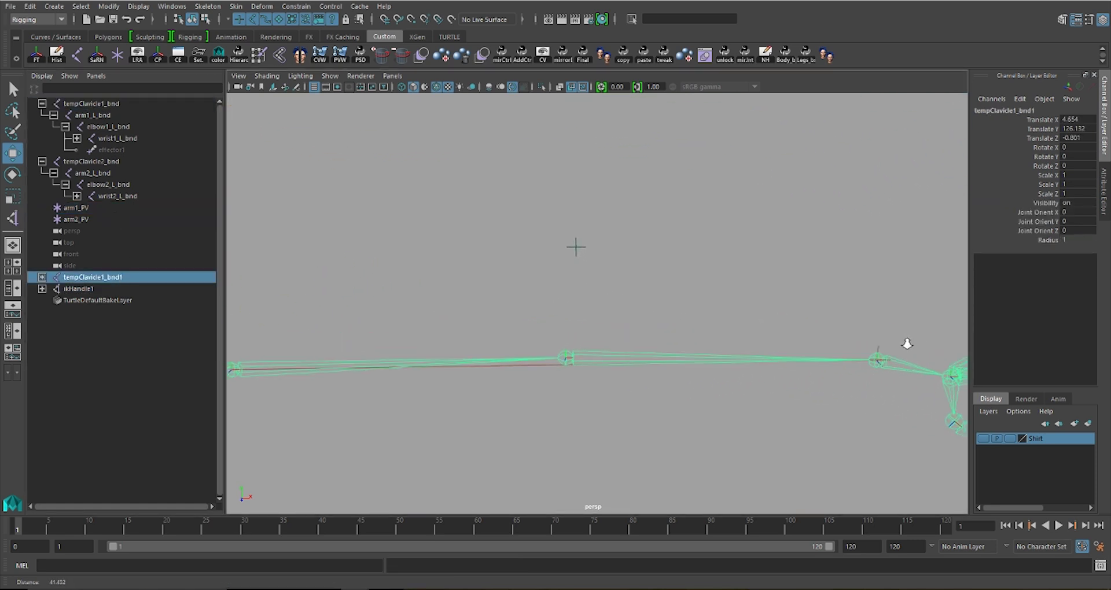
{"action": "left_click", "coordinate": [119, 104]}
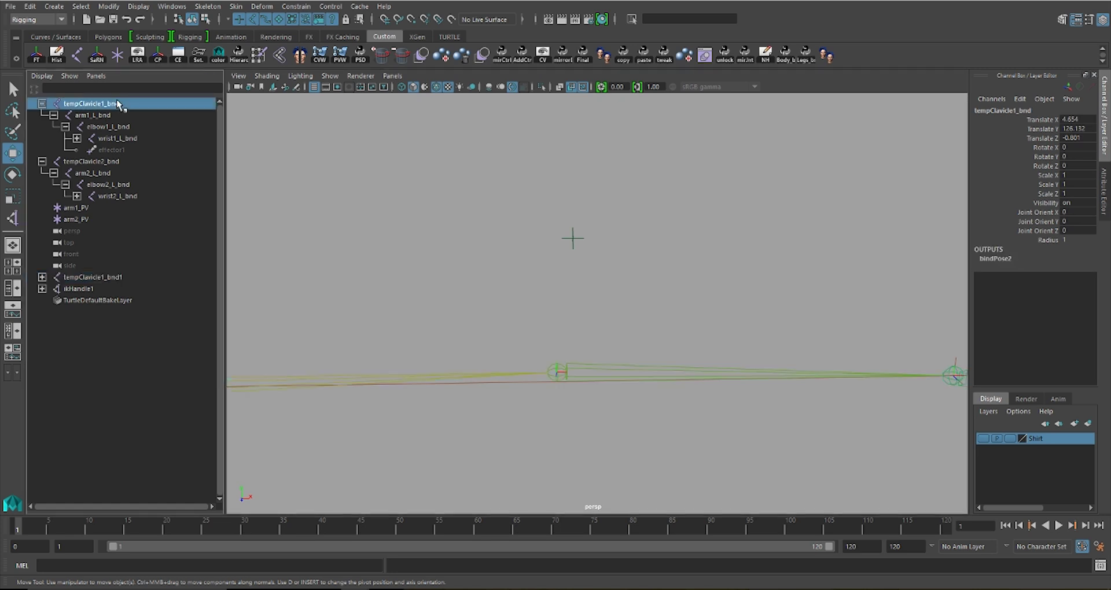
Test the elbow's response by moving the arm1_PV locator down along Y, and undo the move
{"action": "left_click", "coordinate": [572, 232]}
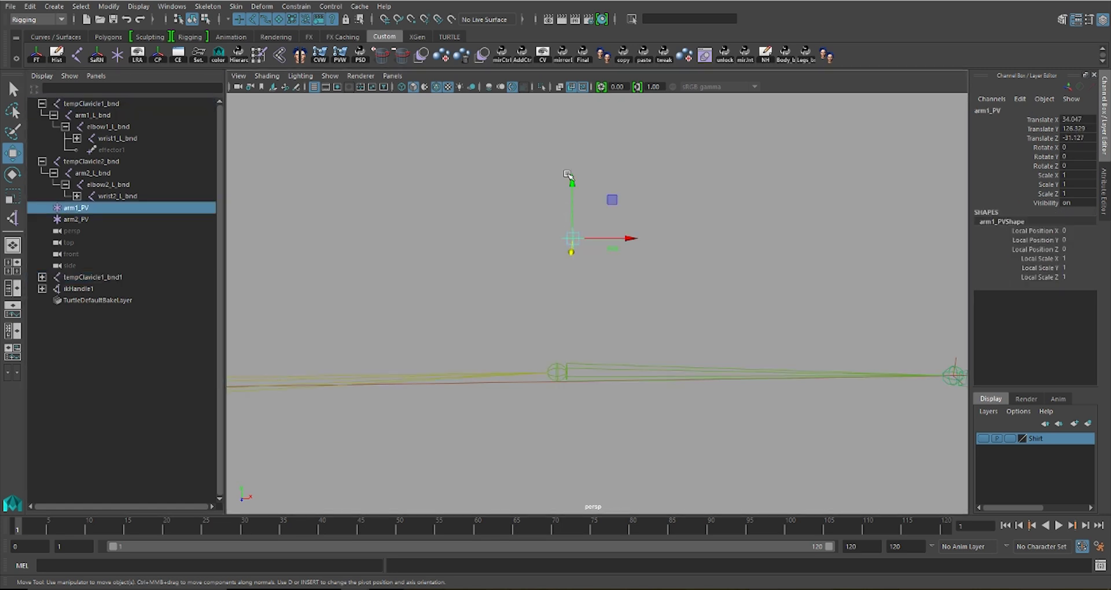
{"action": "left_click_drag", "start_coordinate": [569, 175], "coordinate": [595, 347]}
{"action": "key", "text": "ctrl+z"}
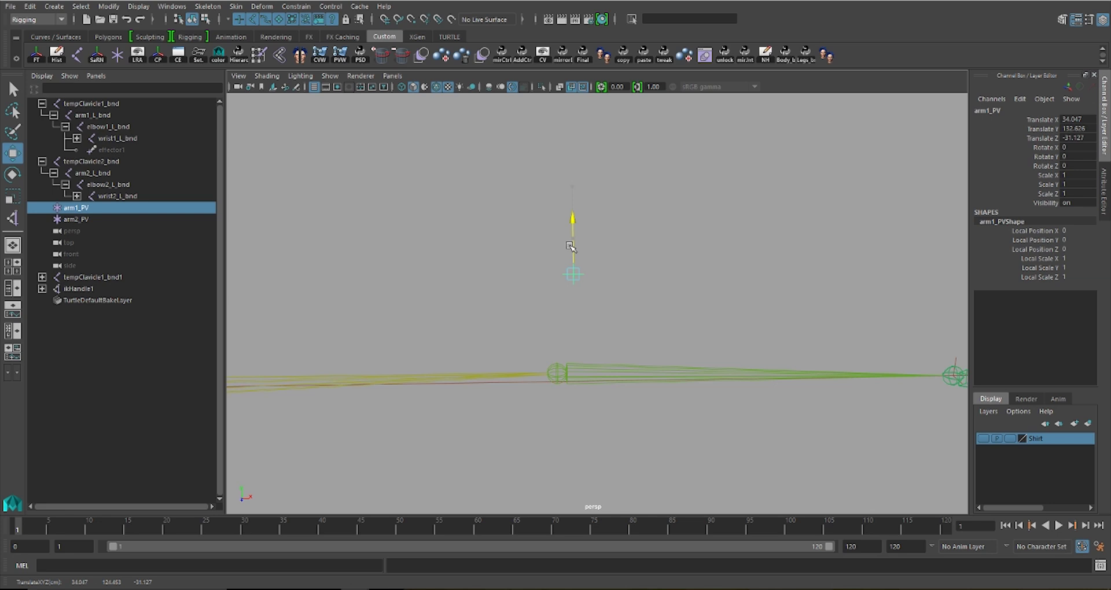
Duplicate the upper tempClavicle2_bnd chain and hide the copy
{"action": "left_click_drag", "start_coordinate": [695, 326], "coordinate": [349, 228], "text": "alt"}
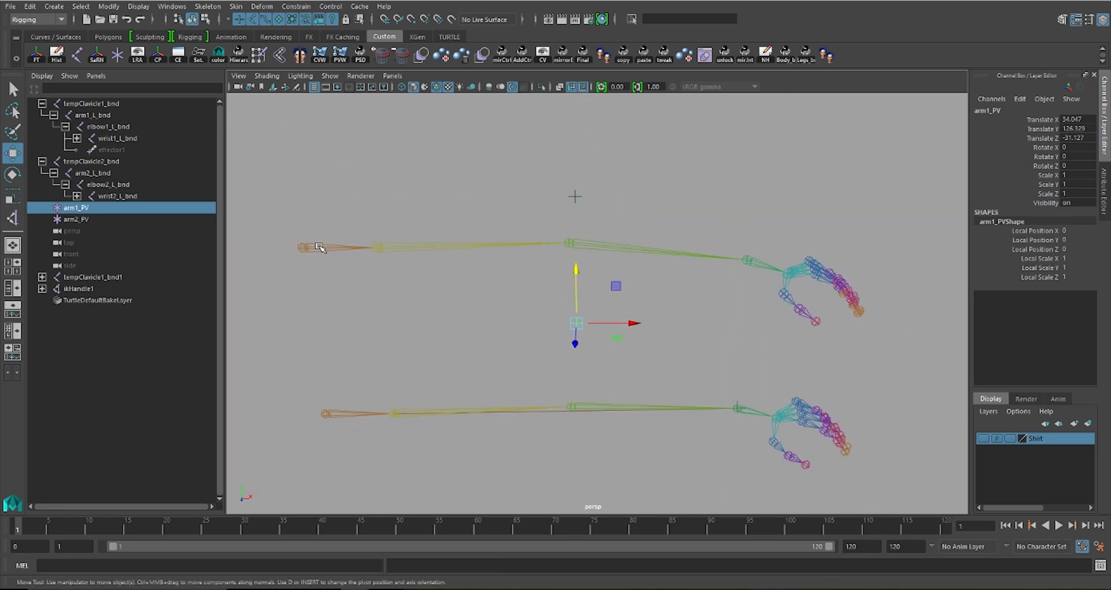
{"action": "left_click", "coordinate": [319, 247]}
{"action": "key", "text": "ctrl+d"}
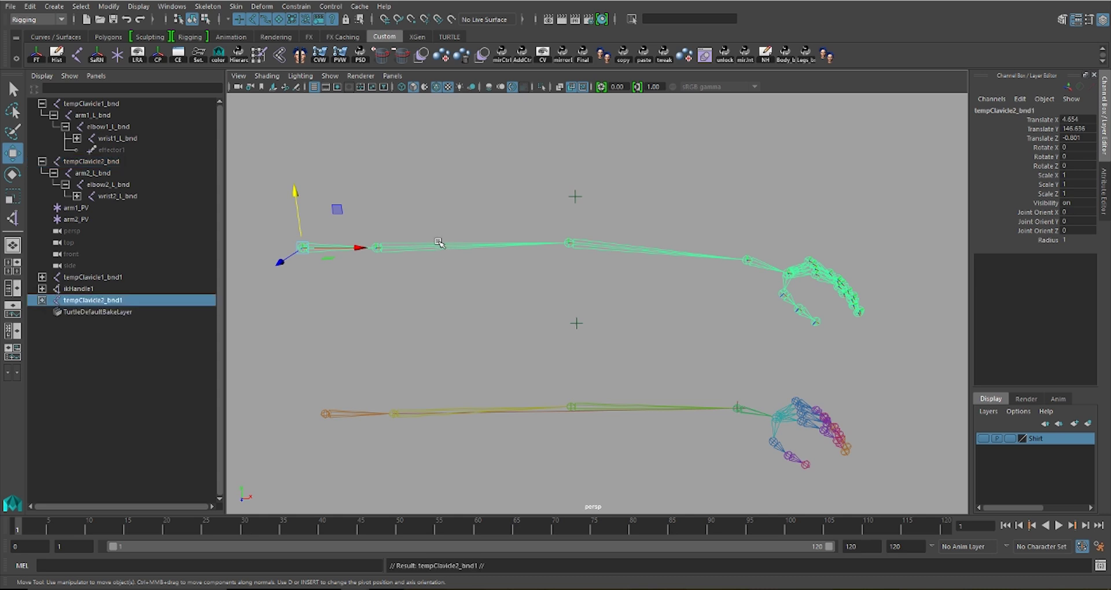
{"action": "key", "text": "ctrl+h"}
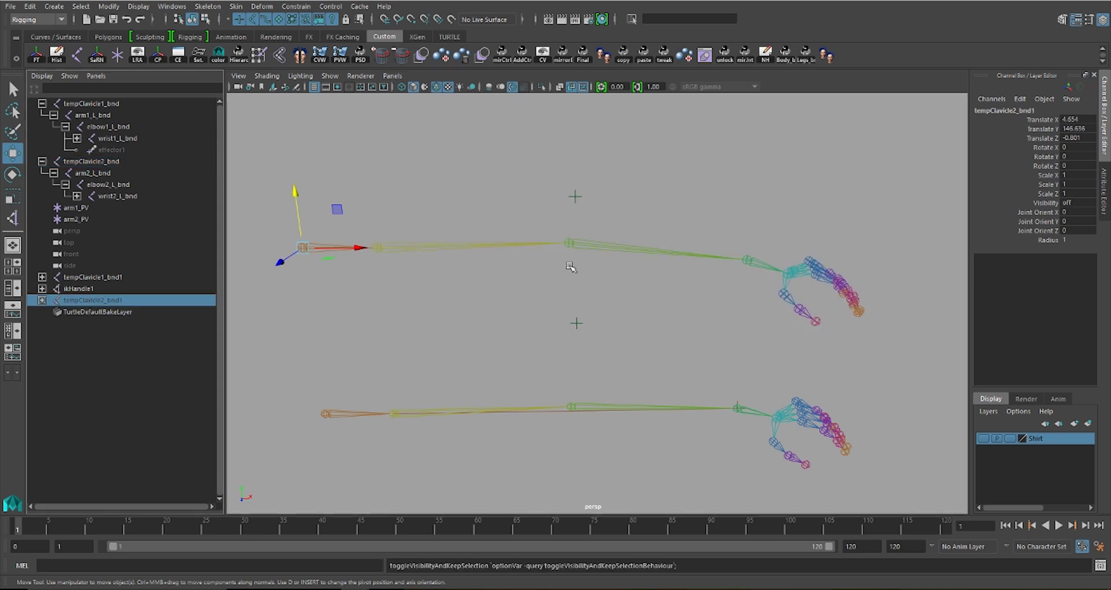
Create an IK handle from arm2_L_bnd to wrist2_L_bnd on the upper arm chain
{"action": "left_click", "coordinate": [207, 6]}
{"action": "left_click", "coordinate": [248, 144]}
{"action": "left_click", "coordinate": [302, 247]}
{"action": "left_click", "coordinate": [746, 260]}
Move the arm2_PV locator along Z to about -27.105 behind the upper arm's elbow
{"action": "left_click", "coordinate": [575, 198]}
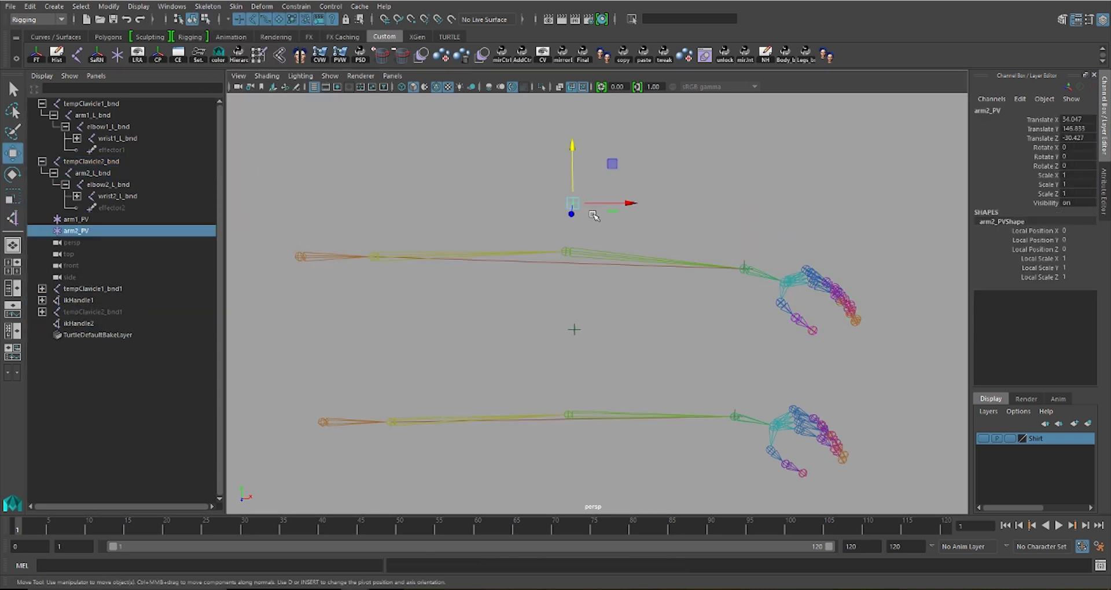
{"action": "left_click_drag", "start_coordinate": [572, 203], "coordinate": [574, 203]}
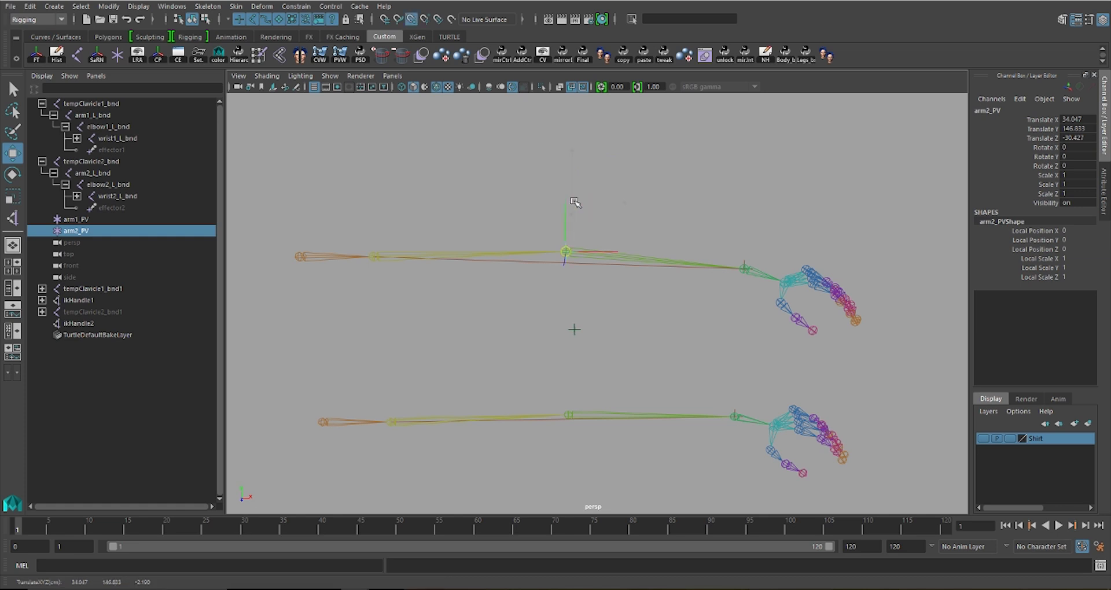
{"action": "left_click_drag", "start_coordinate": [604, 262], "coordinate": [677, 249], "text": "alt"}
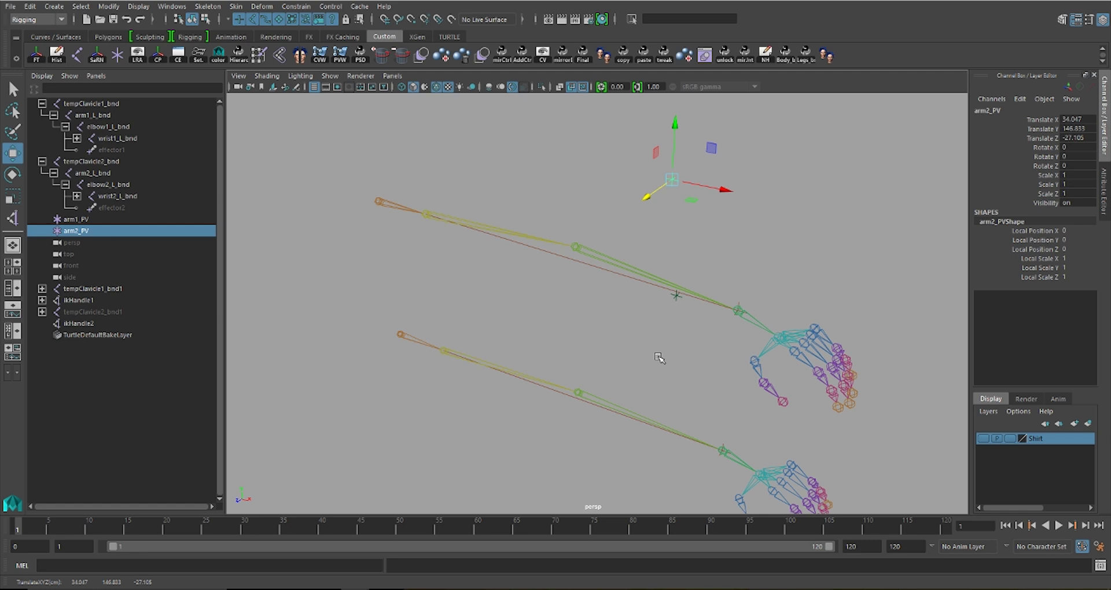
{"action": "left_click_drag", "start_coordinate": [593, 395], "coordinate": [555, 388], "text": "alt"}
Unhide the duplicate chain tempClavicle2_bnd1 and compare it with the IK-driven upper arm around the elbow
{"action": "left_click", "coordinate": [81, 323], "text": "ctrl"}
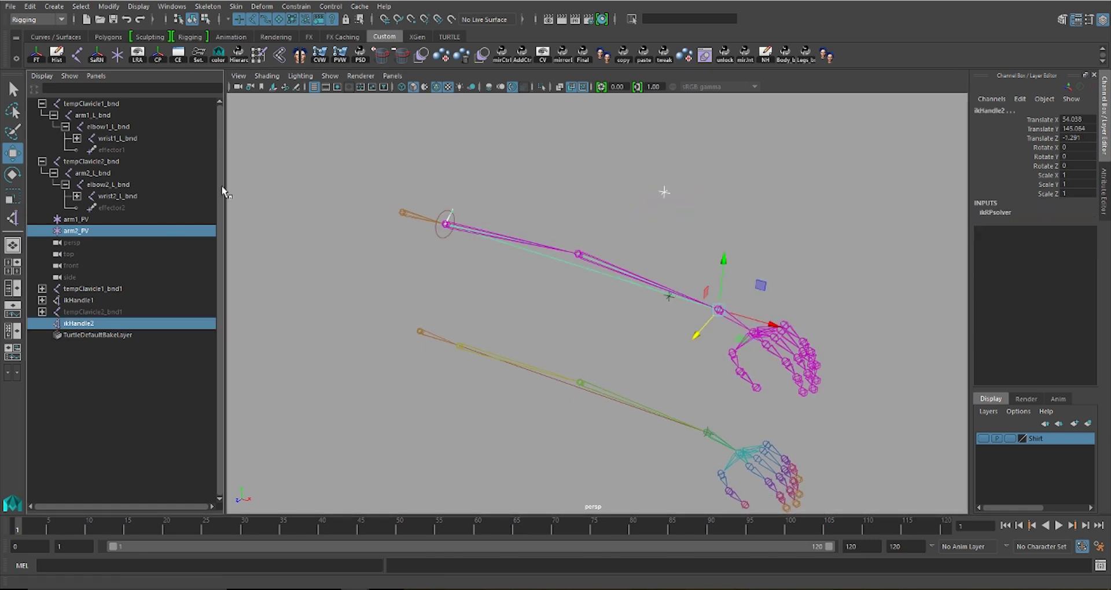
{"action": "left_click", "coordinate": [120, 316]}
{"action": "key", "text": "h"}
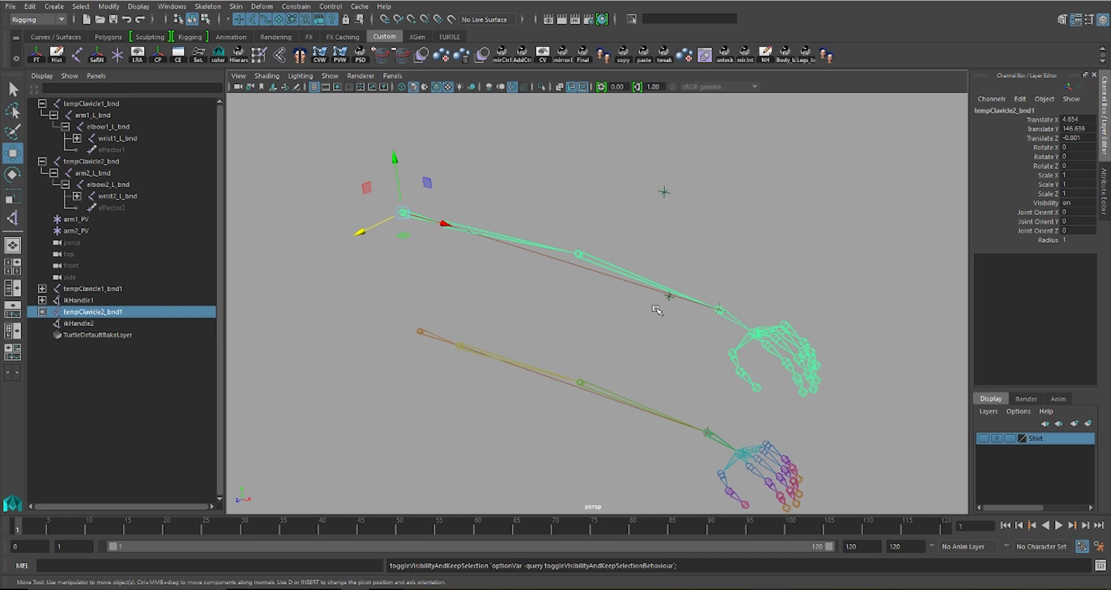
{"action": "scroll", "coordinate": [545, 303], "scroll_direction": "up", "scroll_amount": 10}
{"action": "scroll", "coordinate": [562, 282], "scroll_direction": "up", "scroll_amount": 3}
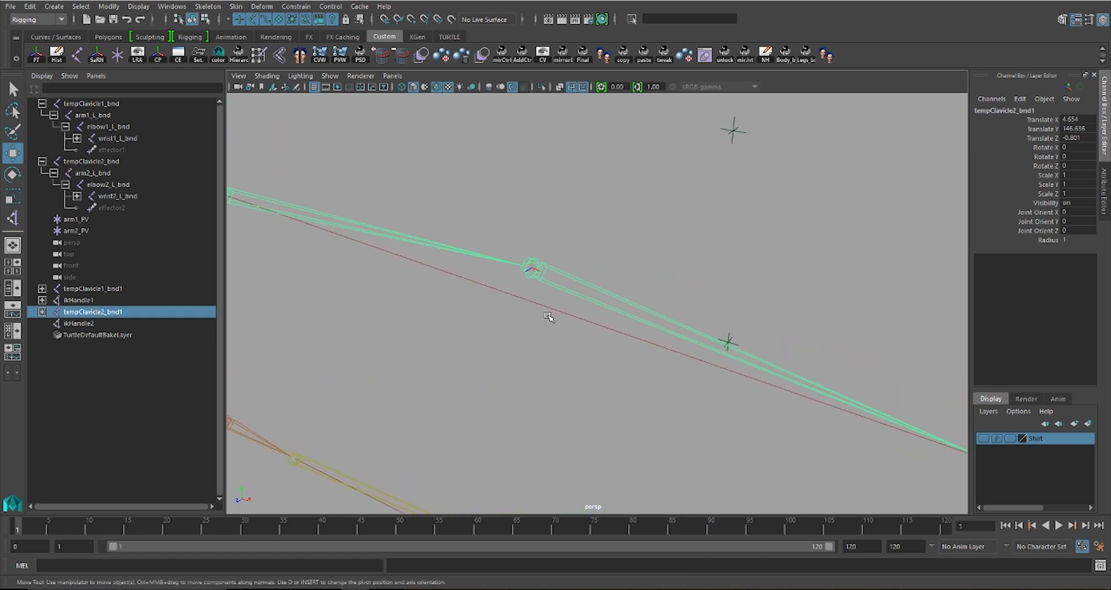
{"action": "key", "text": "f"}
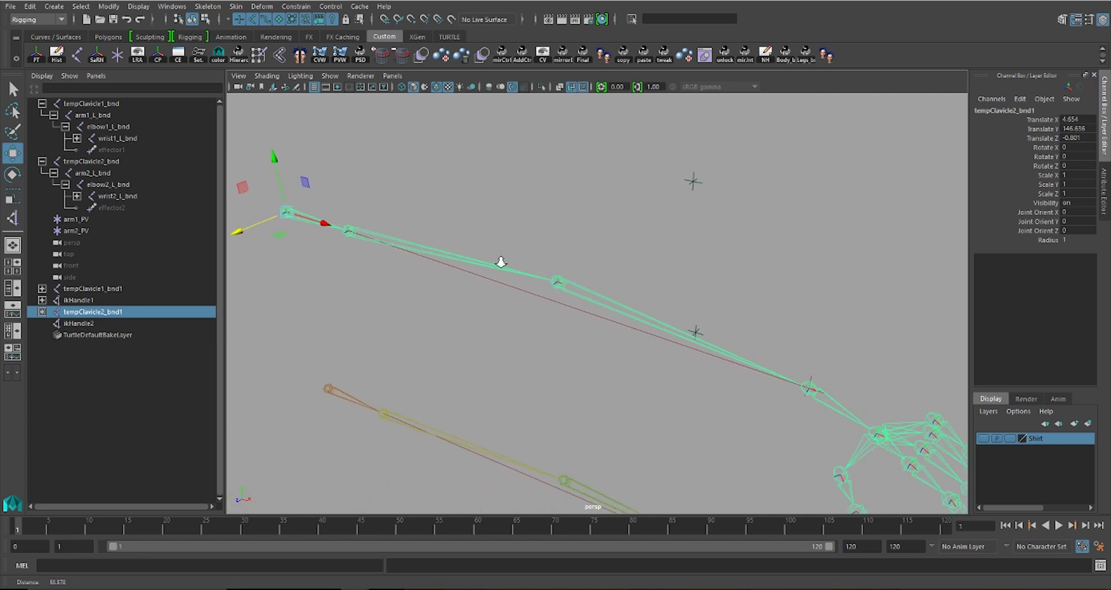
Try constraining ikHandle2 to the arm2_PV locator with a pole vector constraint
{"action": "left_click", "coordinate": [99, 232]}
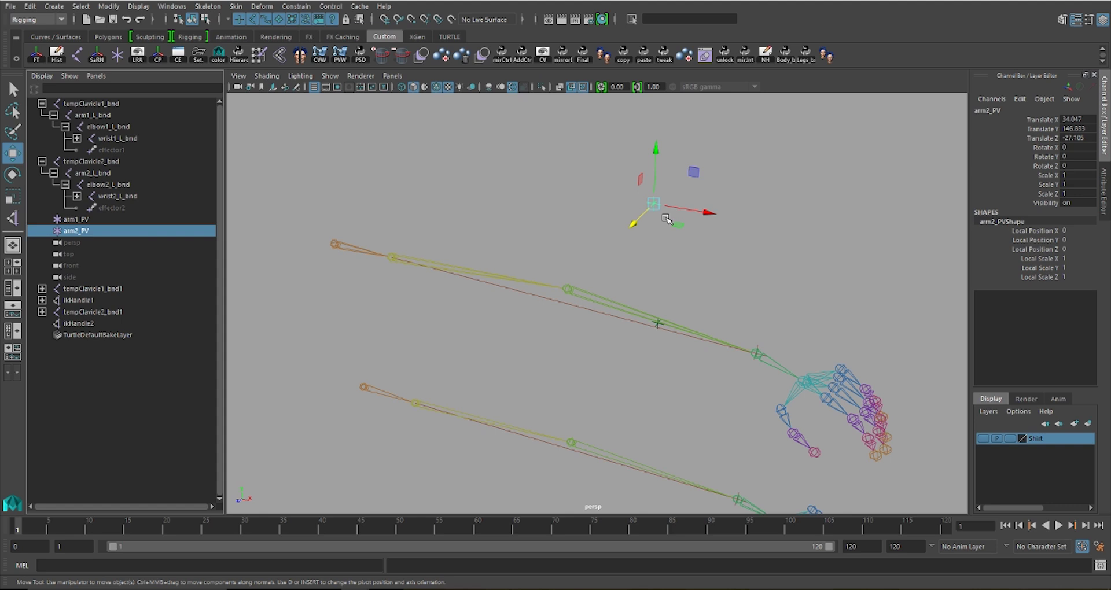
{"action": "left_click", "coordinate": [62, 323], "text": "ctrl"}
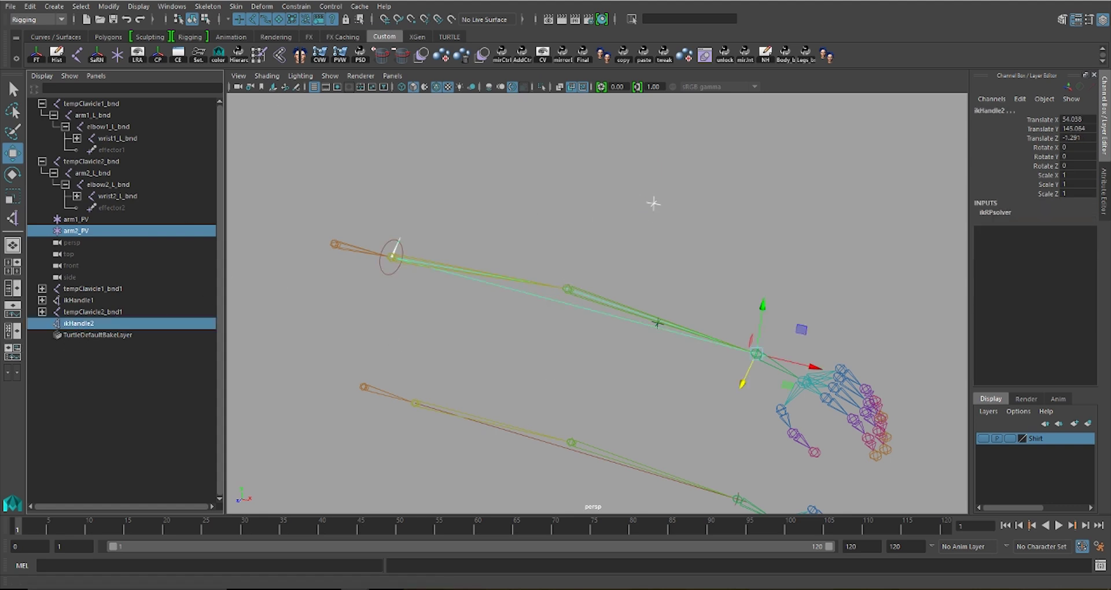
{"action": "left_click", "coordinate": [282, 10]}
{"action": "left_click", "coordinate": [307, 96]}
Examine the arm2_L_bnd, elbow2_L_bnd and wrist2_L_bnd joints for deviation from the duplicate chain under the pole vector constraint
{"action": "left_click", "coordinate": [529, 293]}
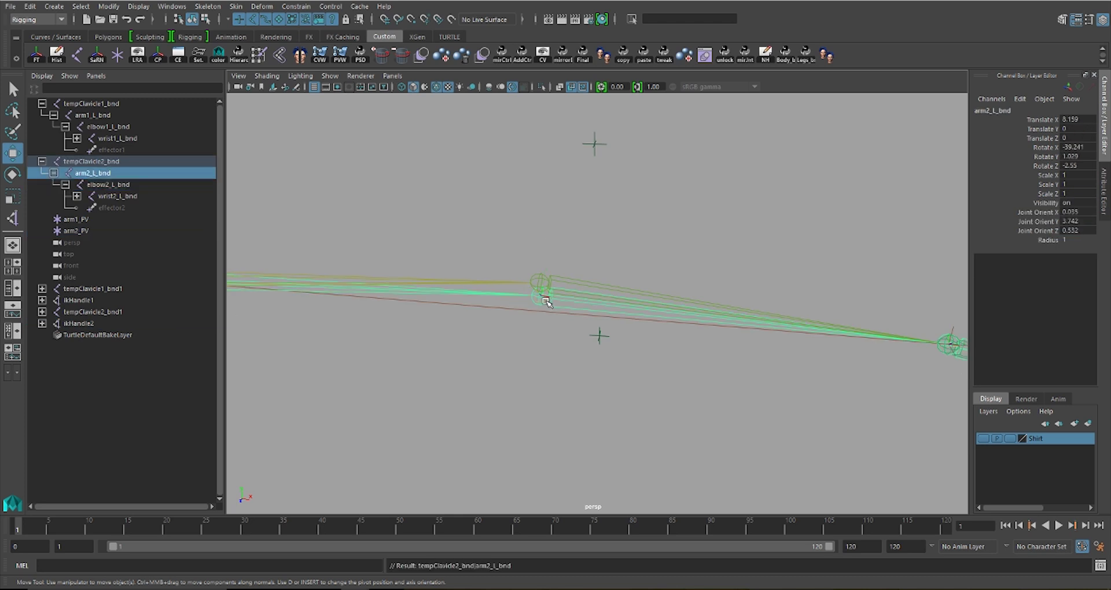
{"action": "key", "text": "Down"}
{"action": "key", "text": "Down"}
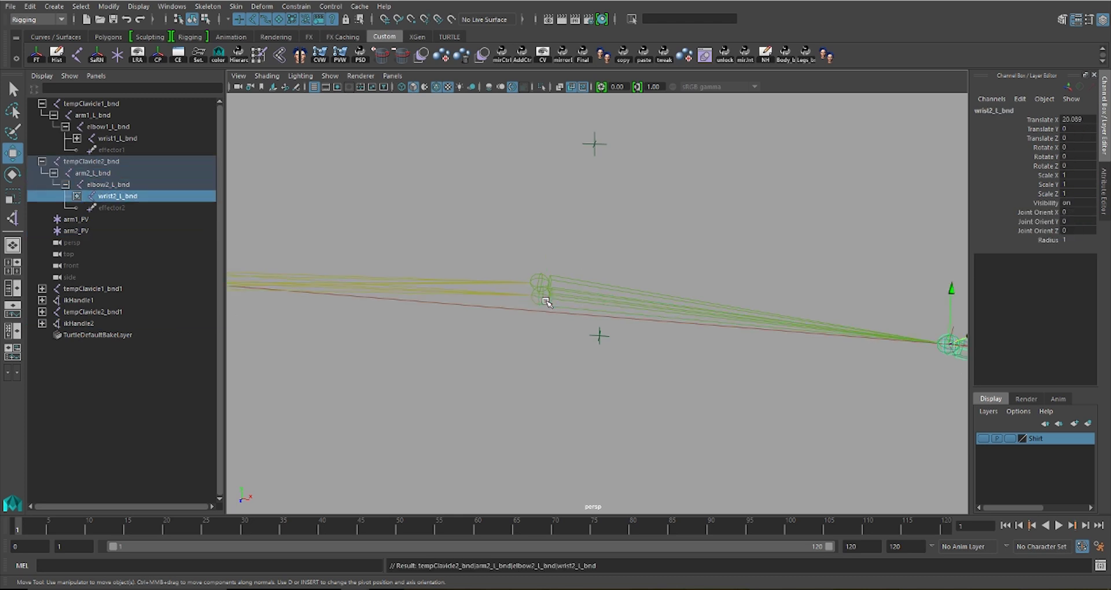
{"action": "key", "text": "Up"}
{"action": "key", "text": "Up"}
{"action": "key", "text": "Down"}
{"action": "key", "text": "Down"}
{"action": "key", "text": "Up"}
{"action": "key", "text": "Up"}
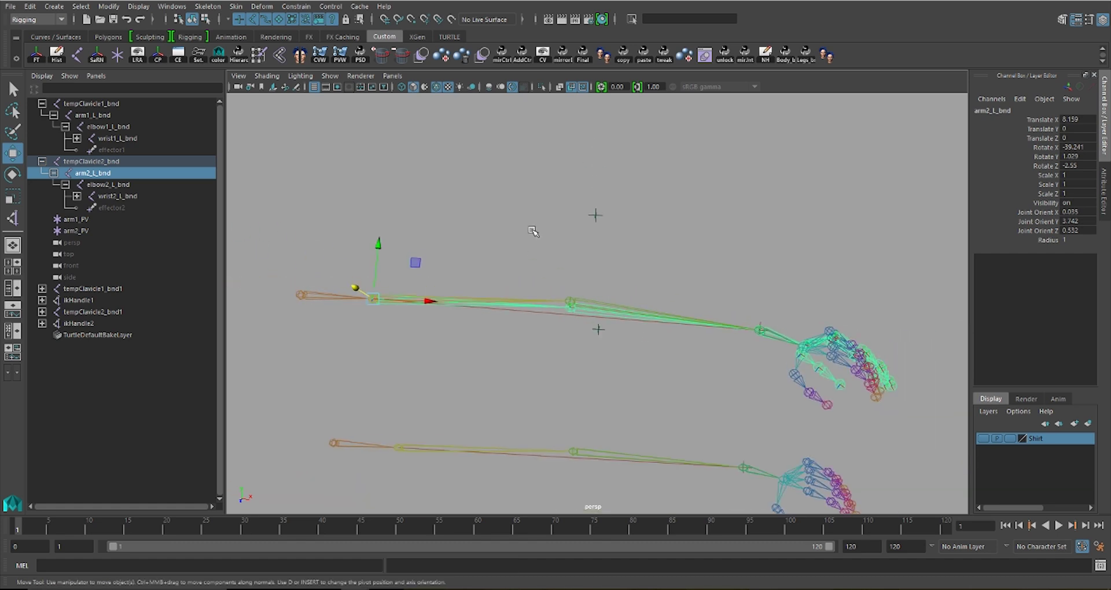
{"action": "key", "text": "Down"}
Centre arm2_PV between arm2_L_bnd and wrist2_L_bnd with a point constraint without maintained offset, and delete the constraint
{"action": "left_click", "coordinate": [112, 174]}
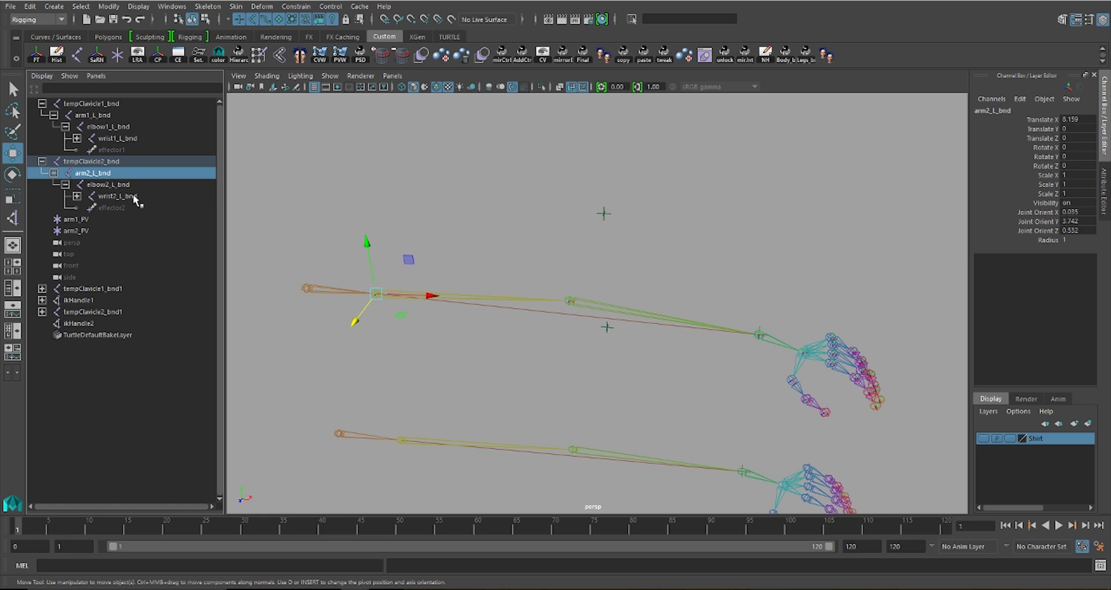
{"action": "left_click", "coordinate": [133, 197], "text": "ctrl"}
{"action": "left_click", "coordinate": [77, 231], "text": "ctrl"}
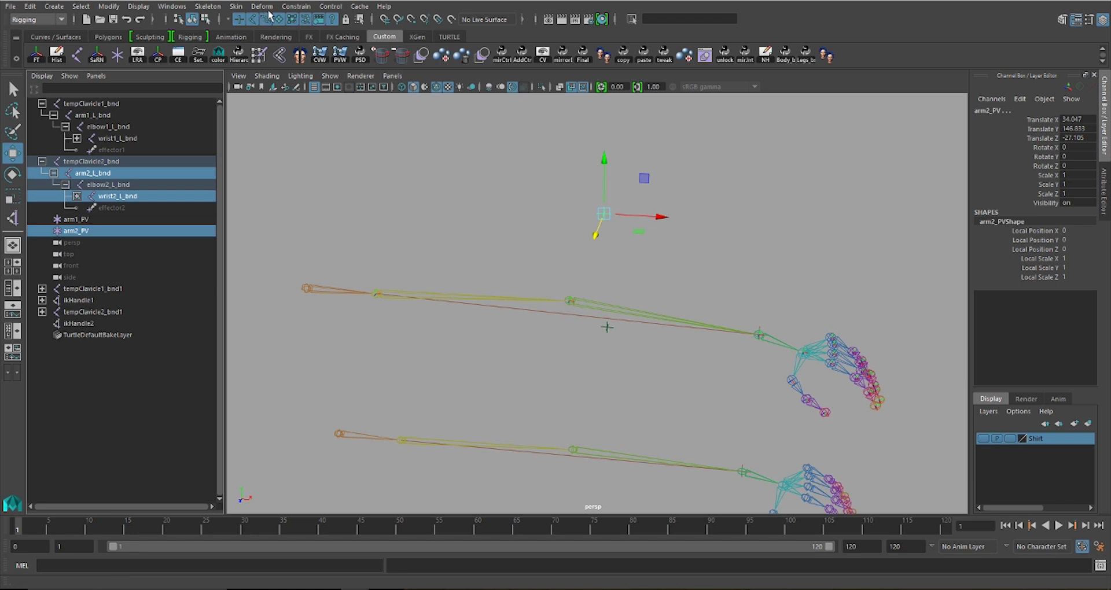
{"action": "left_click", "coordinate": [296, 6]}
{"action": "left_click", "coordinate": [407, 49]}
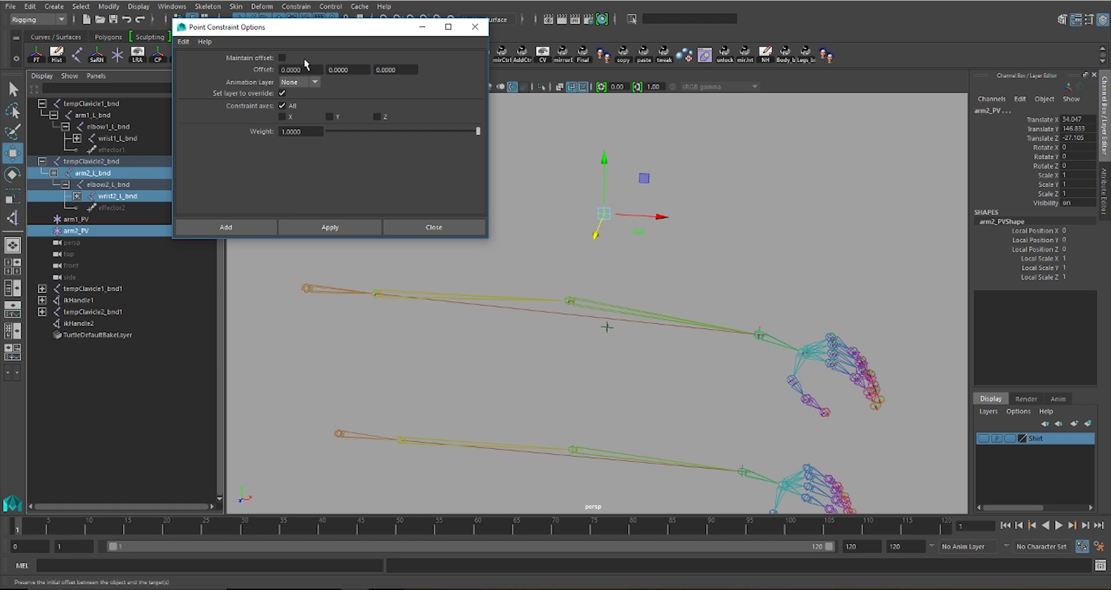
{"action": "left_click", "coordinate": [338, 228]}
{"action": "left_click_drag", "start_coordinate": [440, 278], "coordinate": [432, 324], "text": "alt"}
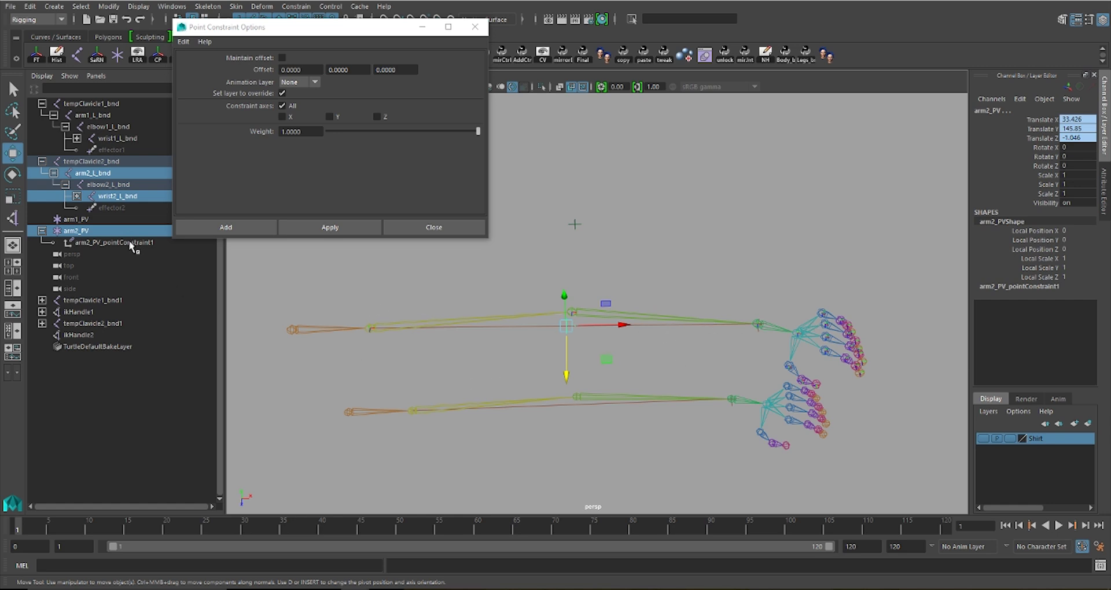
{"action": "left_click", "coordinate": [109, 243]}
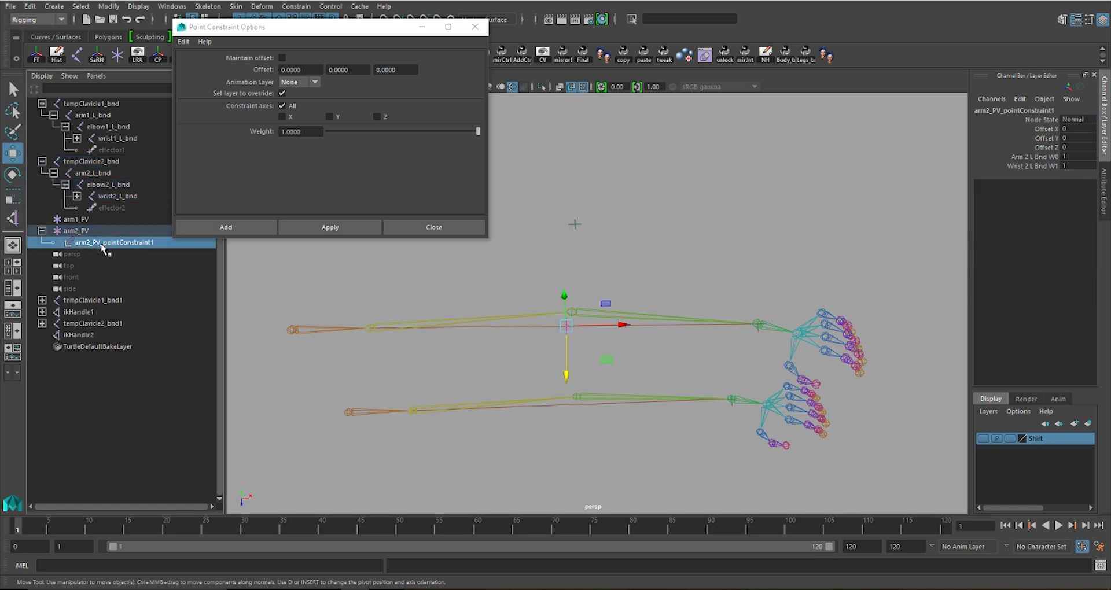
{"action": "key", "text": "Delete"}
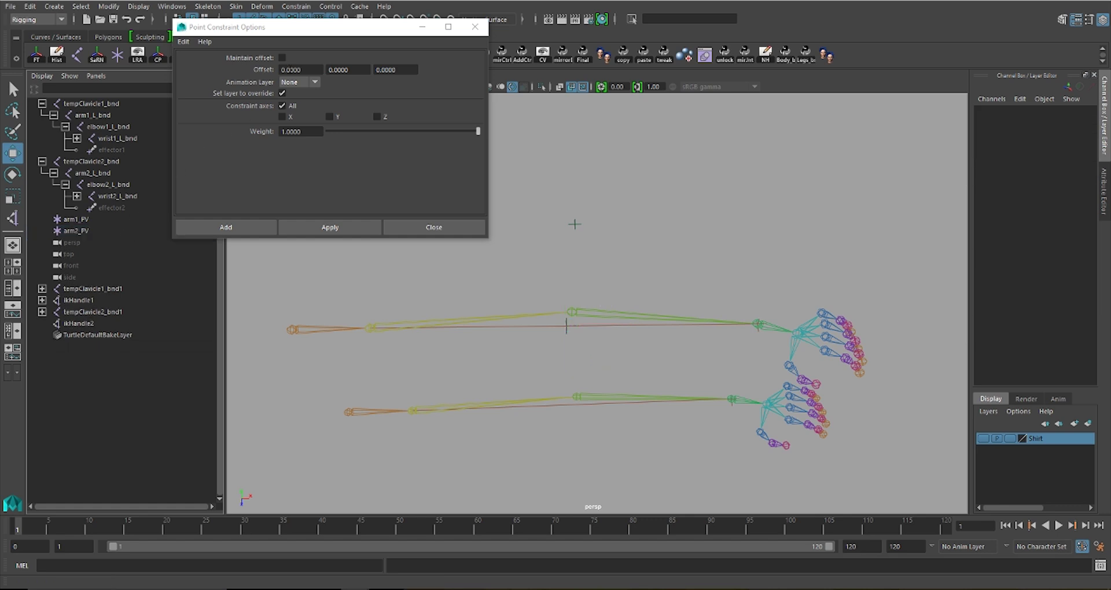
Aim arm2_PV at elbow2_L_bnd with an aim constraint using default options, aim vector 1, 0, 0 and no maintained offset
{"action": "left_click", "coordinate": [586, 314]}
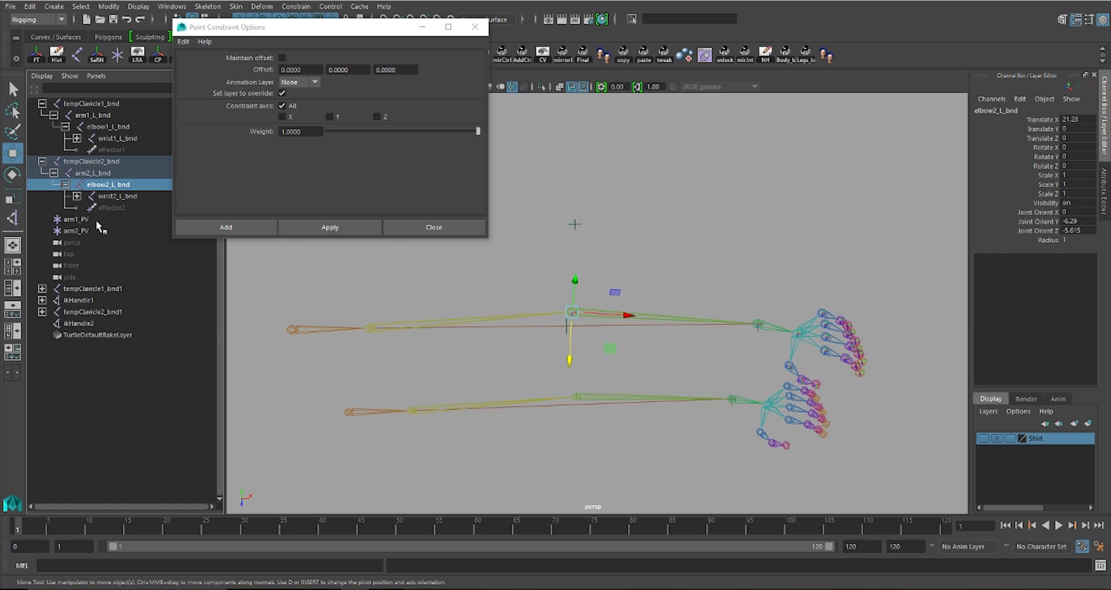
{"action": "left_click", "coordinate": [85, 231], "text": "ctrl"}
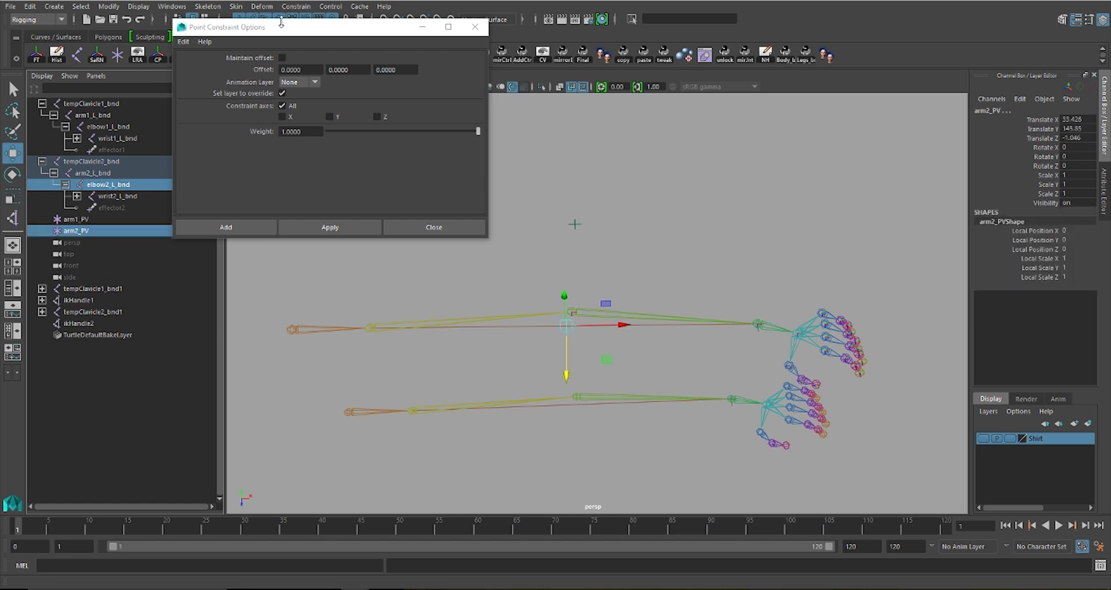
{"action": "left_click", "coordinate": [296, 5]}
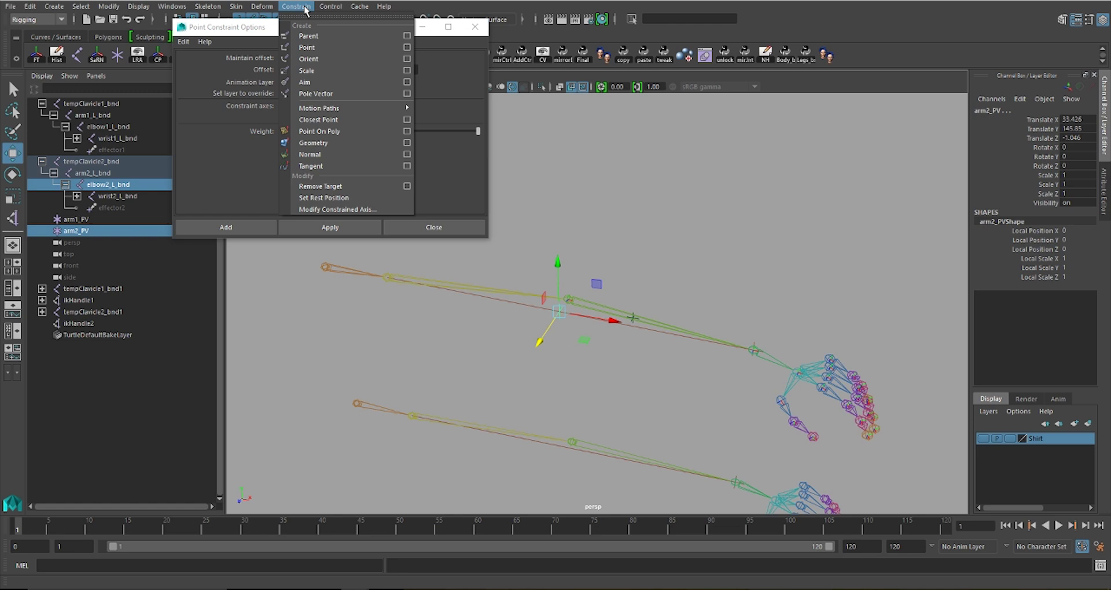
{"action": "left_click", "coordinate": [407, 82]}
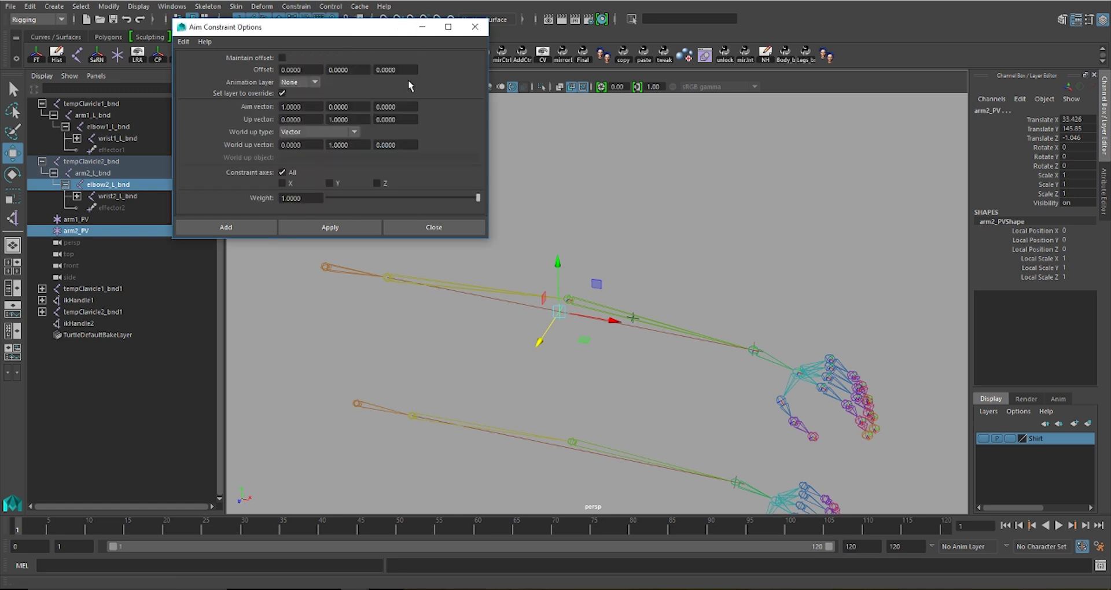
{"action": "left_click", "coordinate": [184, 42]}
{"action": "left_click", "coordinate": [217, 64]}
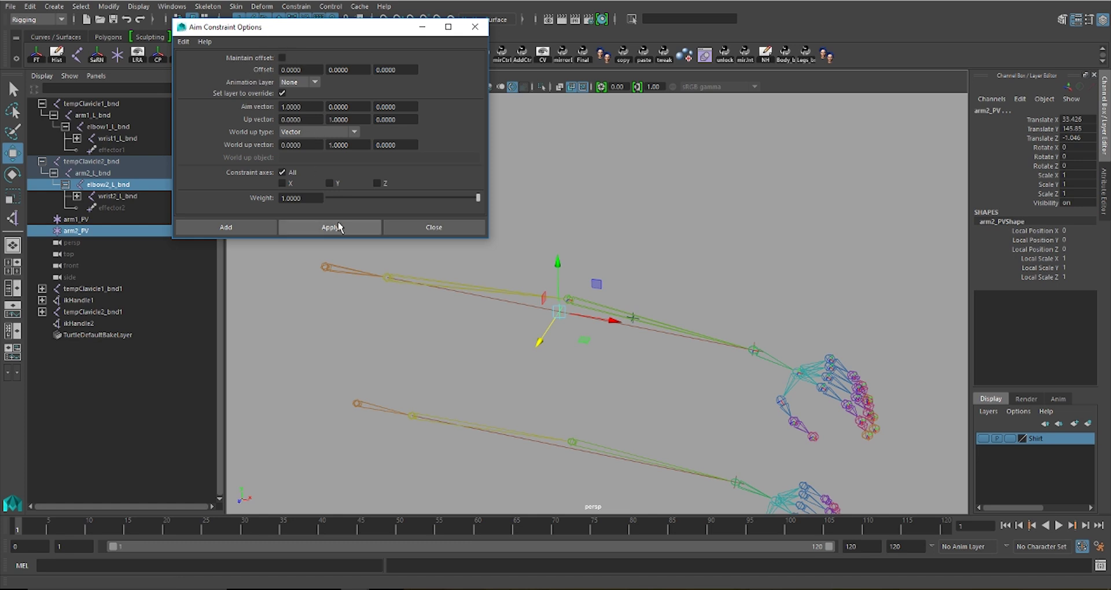
{"action": "left_click", "coordinate": [329, 227]}
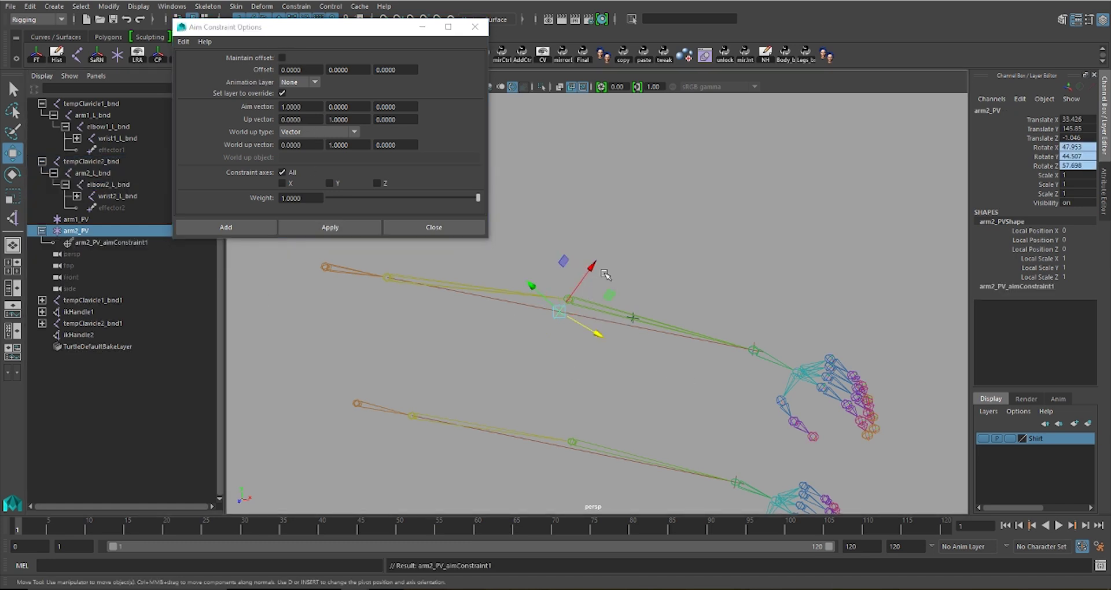
Slide arm2_PV along its aim axis past the elbow to about 40.36, 156.82, -13.80, and delete its aim constraint
{"action": "left_click_drag", "start_coordinate": [596, 269], "coordinate": [705, 255]}
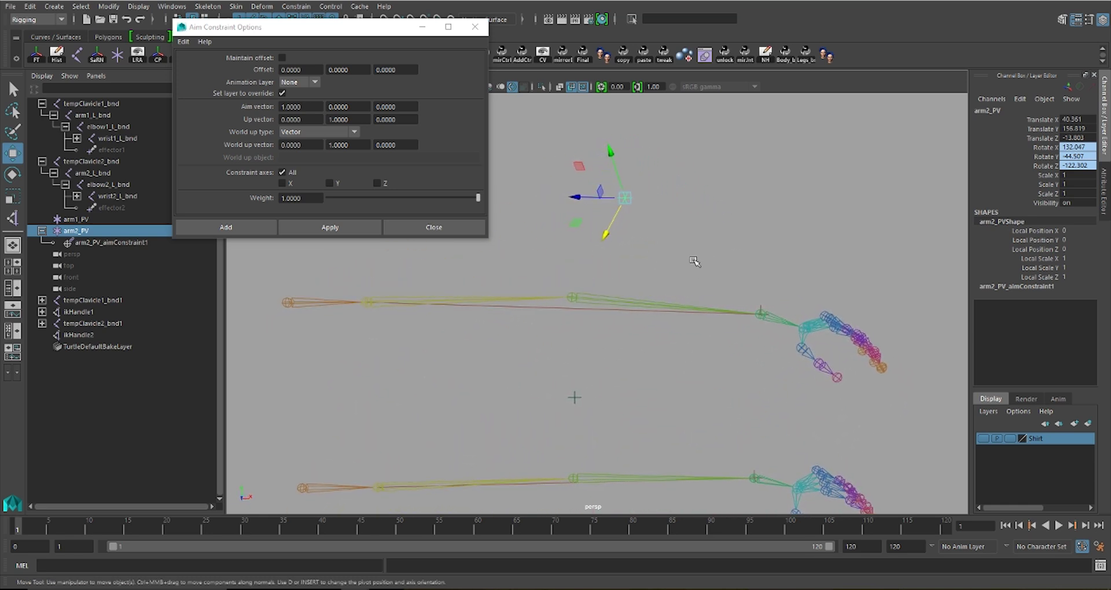
{"action": "left_click", "coordinate": [119, 246]}
{"action": "key", "text": "Delete"}
Constrain ikHandle2 to the aligned arm2_PV locator with a pole vector constraint
{"action": "left_click", "coordinate": [85, 232]}
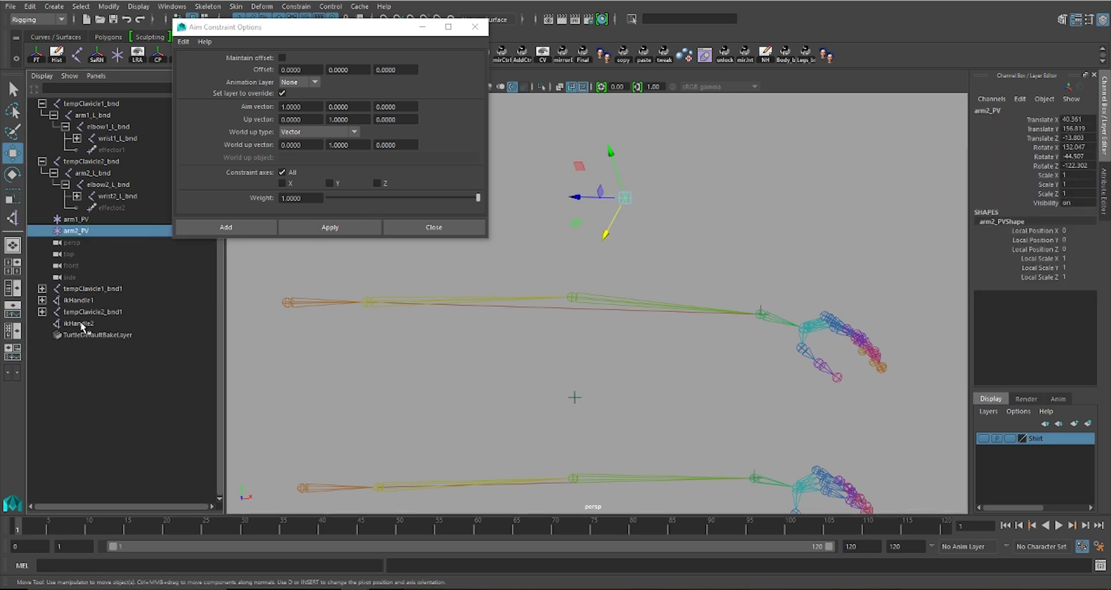
{"action": "left_click", "coordinate": [81, 324], "text": "ctrl"}
{"action": "left_click", "coordinate": [474, 26]}
{"action": "left_click", "coordinate": [295, 7]}
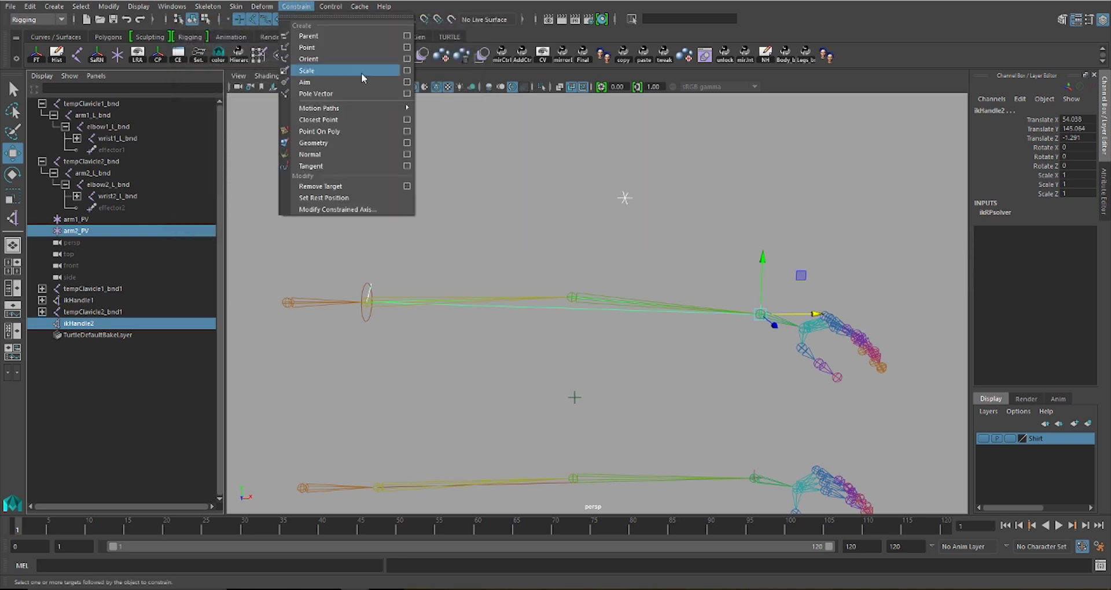
{"action": "left_click", "coordinate": [322, 96]}
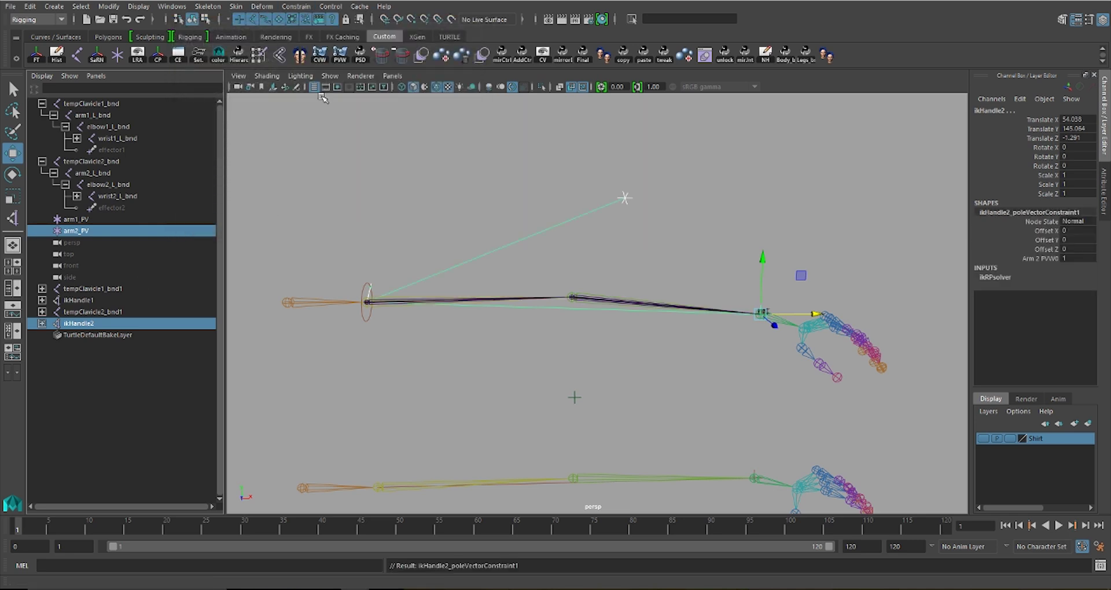
{"action": "key", "text": "f"}
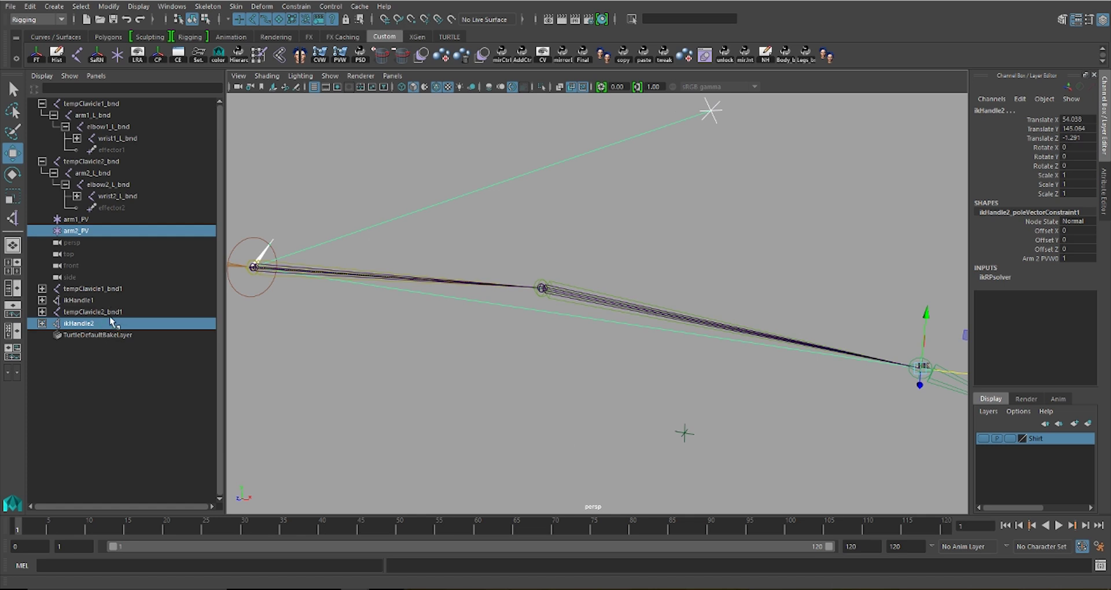
Inspect the Rotate X, Y and Z values of arm2_L_bnd, elbow2_L_bnd and wrist2_L_bnd together in the Attribute Spread Sheet
{"action": "left_click", "coordinate": [95, 313]}
{"action": "left_click", "coordinate": [106, 163]}
{"action": "left_click", "coordinate": [113, 175]}
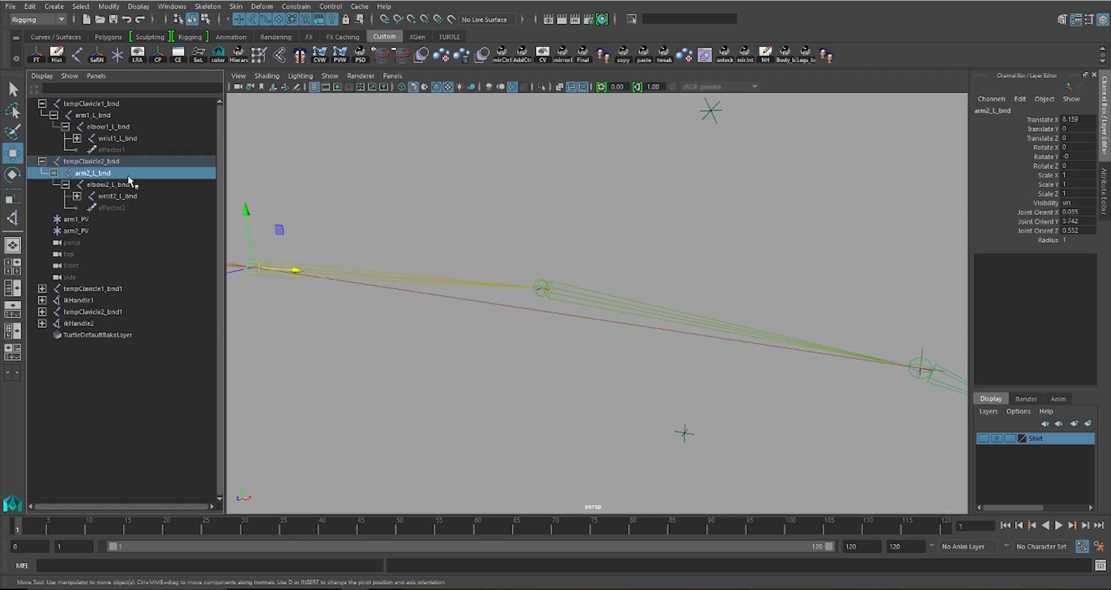
{"action": "left_click", "coordinate": [137, 196], "text": "shift"}
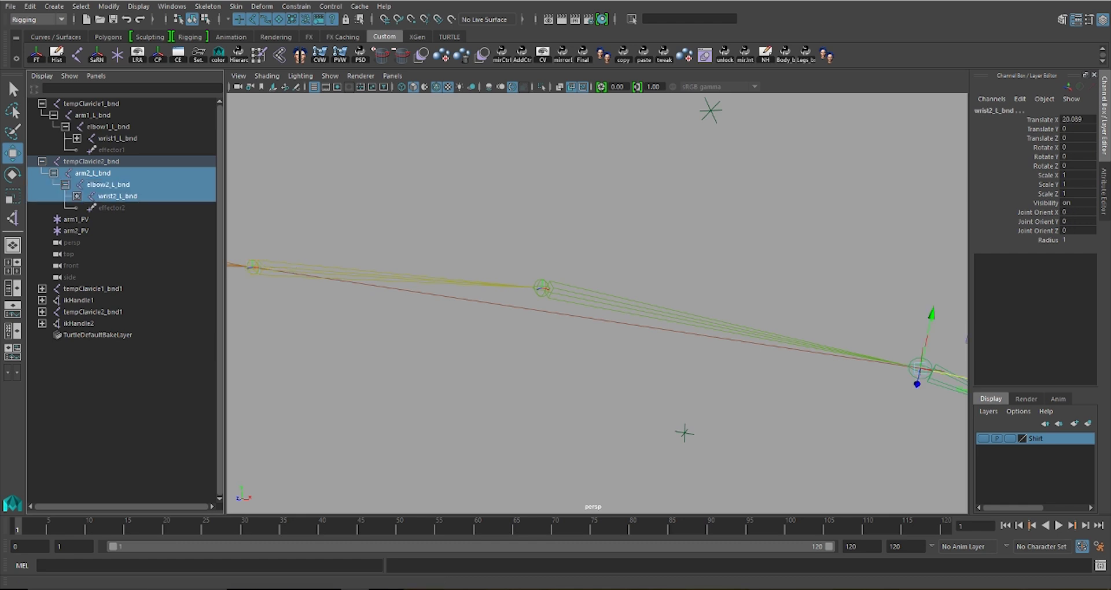
{"action": "left_click_drag", "start_coordinate": [253, 293], "coordinate": [403, 259]}
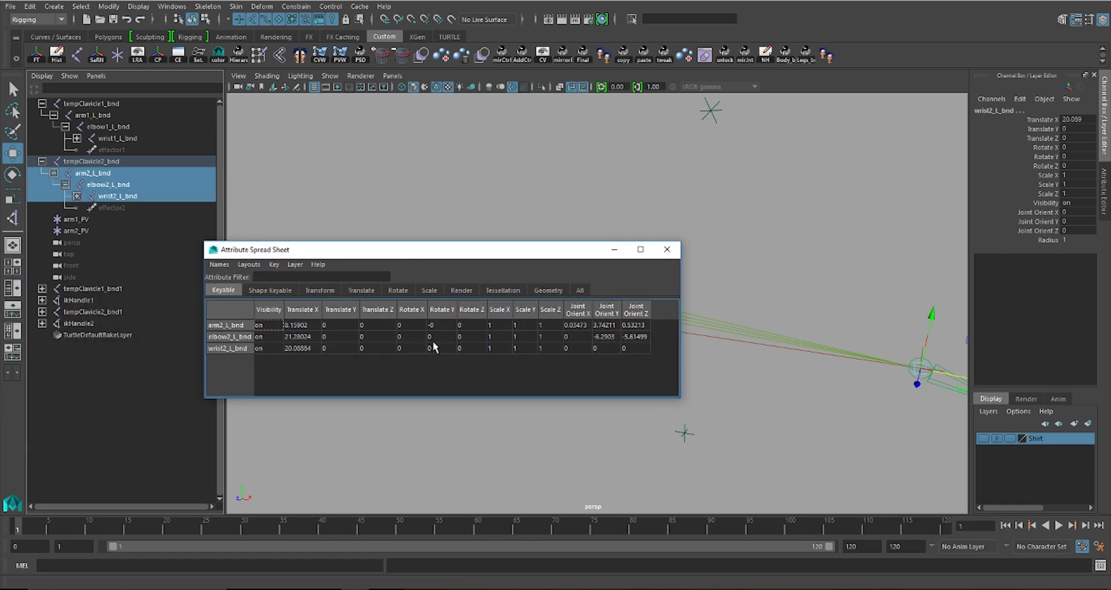
{"action": "left_click_drag", "start_coordinate": [403, 328], "coordinate": [468, 349]}
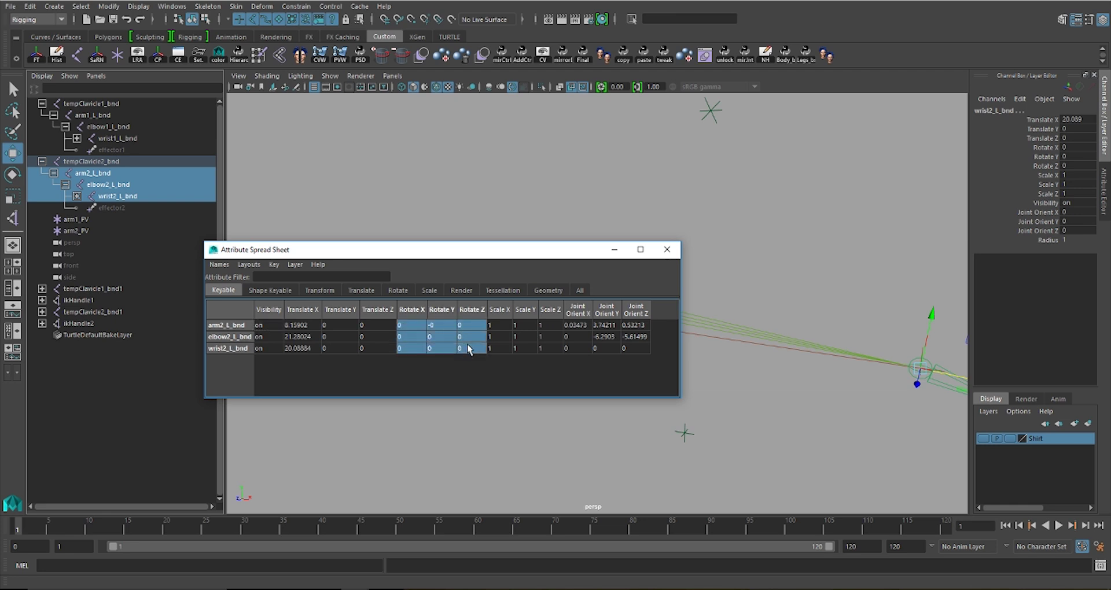
{"action": "type", "text": "0"}
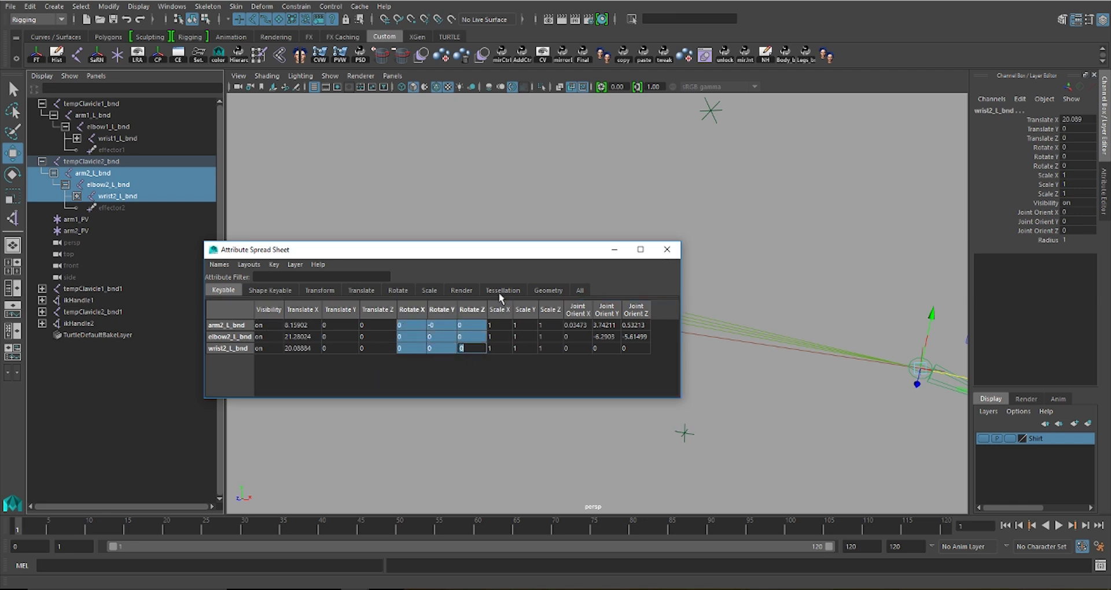
{"action": "left_click_drag", "start_coordinate": [523, 251], "coordinate": [491, 480]}
Check the rotation values of tempClavicle1_bnd, arm1_L_bnd, elbow1_L_bnd and wrist1_L_bnd for comparison with the second arm chain
{"action": "scroll", "coordinate": [585, 367], "scroll_direction": "down", "scroll_amount": 3}
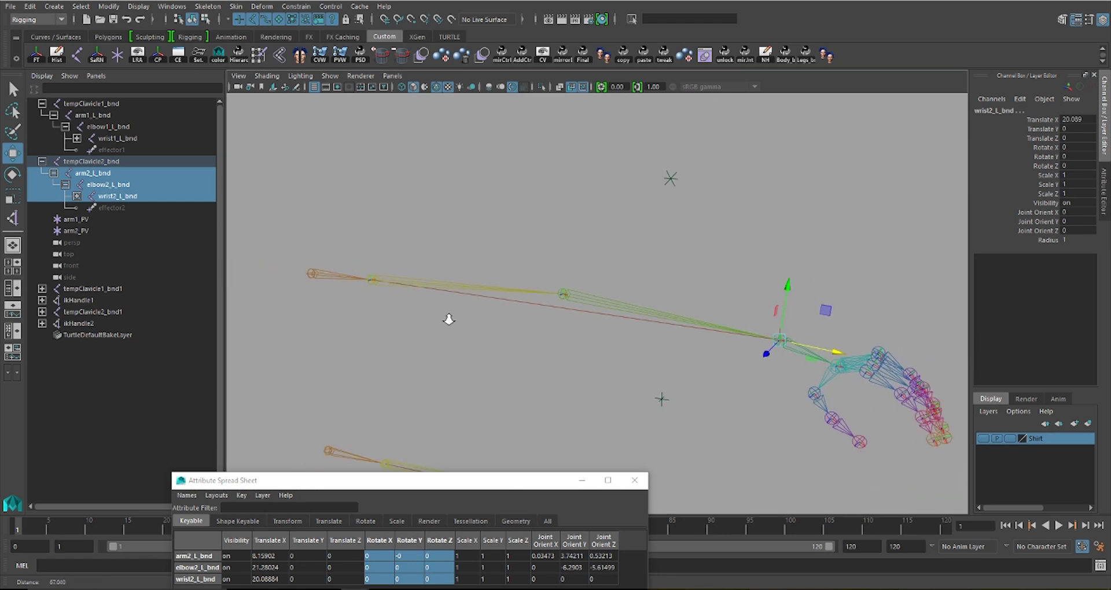
{"action": "middle_click_drag", "start_coordinate": [508, 334], "coordinate": [508, 260], "text": "alt"}
{"action": "scroll", "coordinate": [509, 261], "scroll_direction": "down", "scroll_amount": 2}
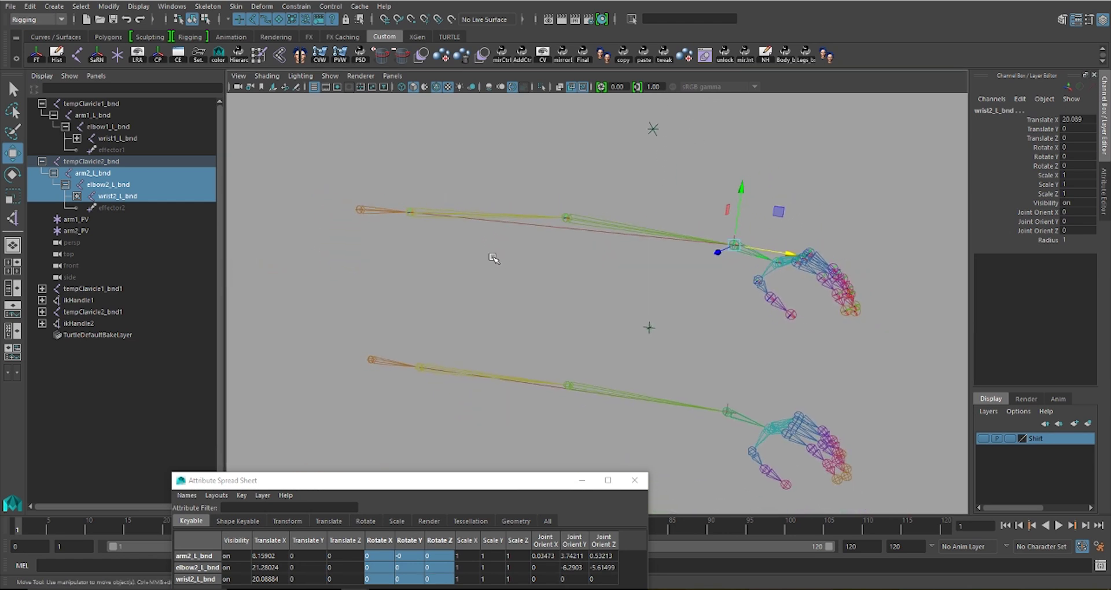
{"action": "left_click_drag", "start_coordinate": [472, 318], "coordinate": [486, 335], "text": "alt"}
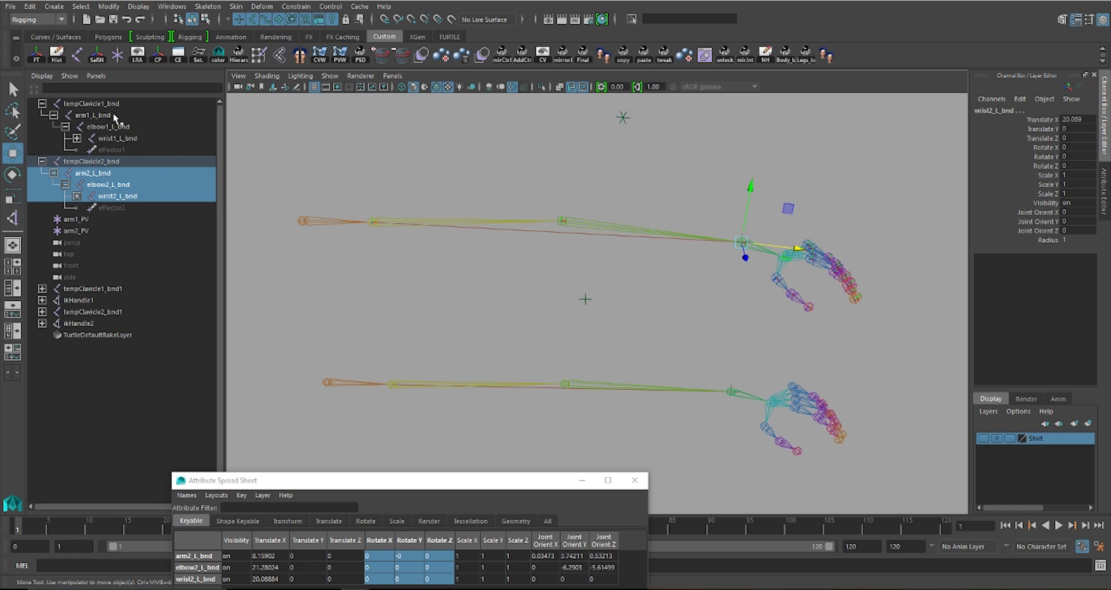
{"action": "left_click", "coordinate": [93, 103]}
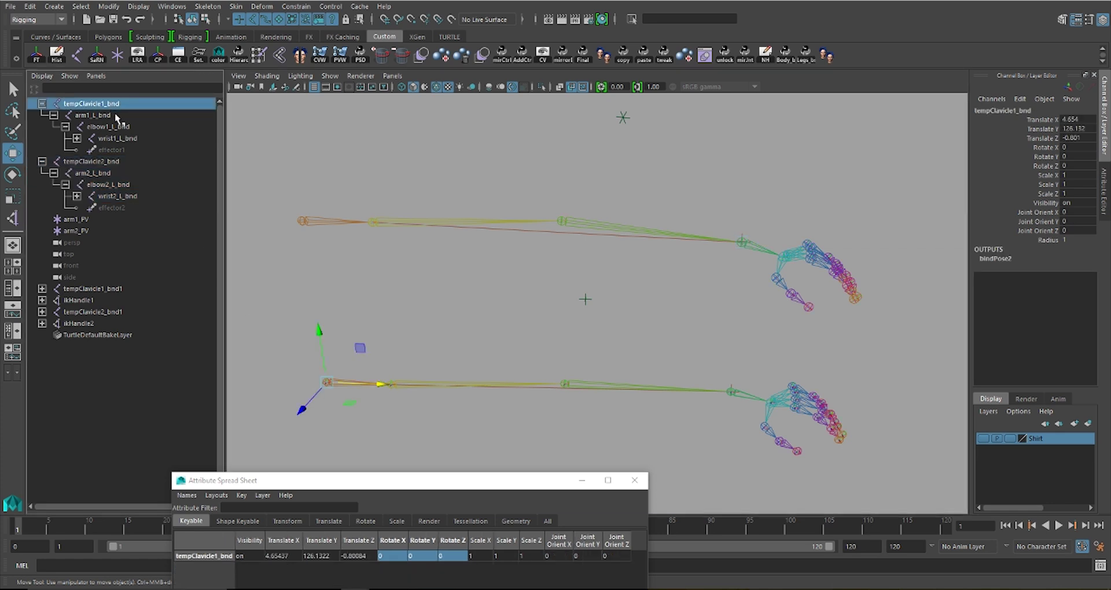
{"action": "left_click", "coordinate": [92, 115]}
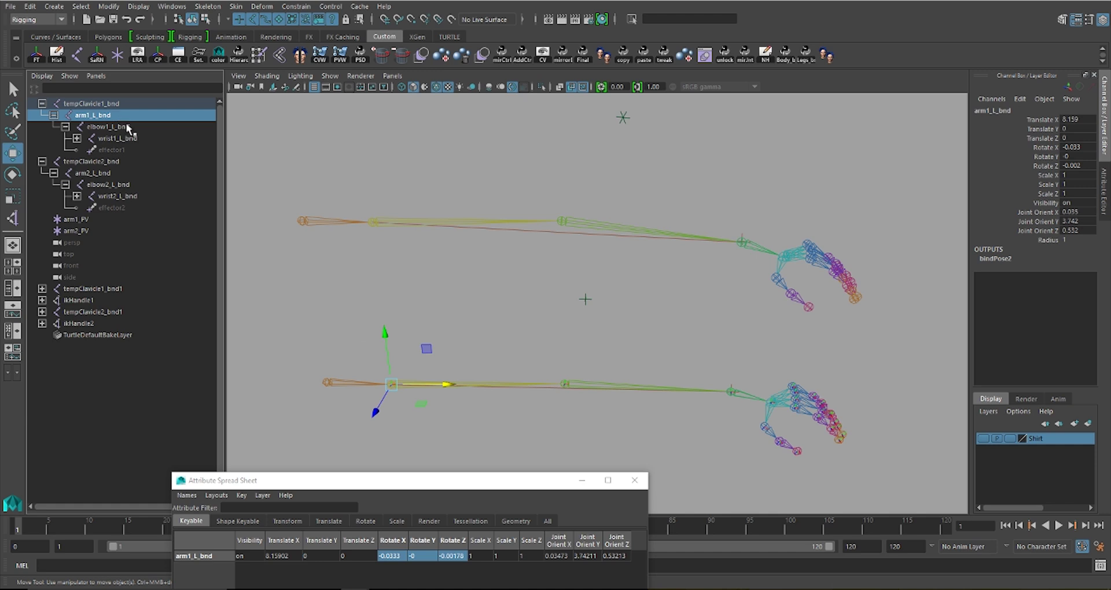
{"action": "left_click", "coordinate": [112, 127]}
{"action": "left_click", "coordinate": [116, 138]}
{"action": "left_click", "coordinate": [112, 127]}
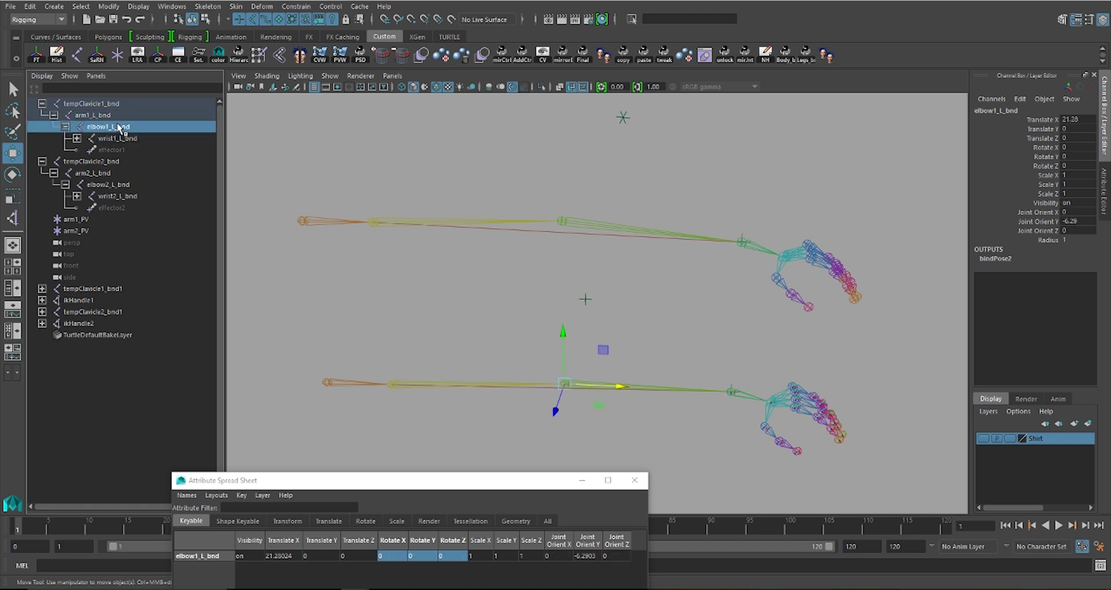
Examine the joint orientation of elbow2_L_bnd and the transform values and position of arm2_PV relative to the elbow
{"action": "left_click_drag", "start_coordinate": [585, 228], "coordinate": [596, 261], "text": "alt"}
{"action": "left_click", "coordinate": [596, 262]}
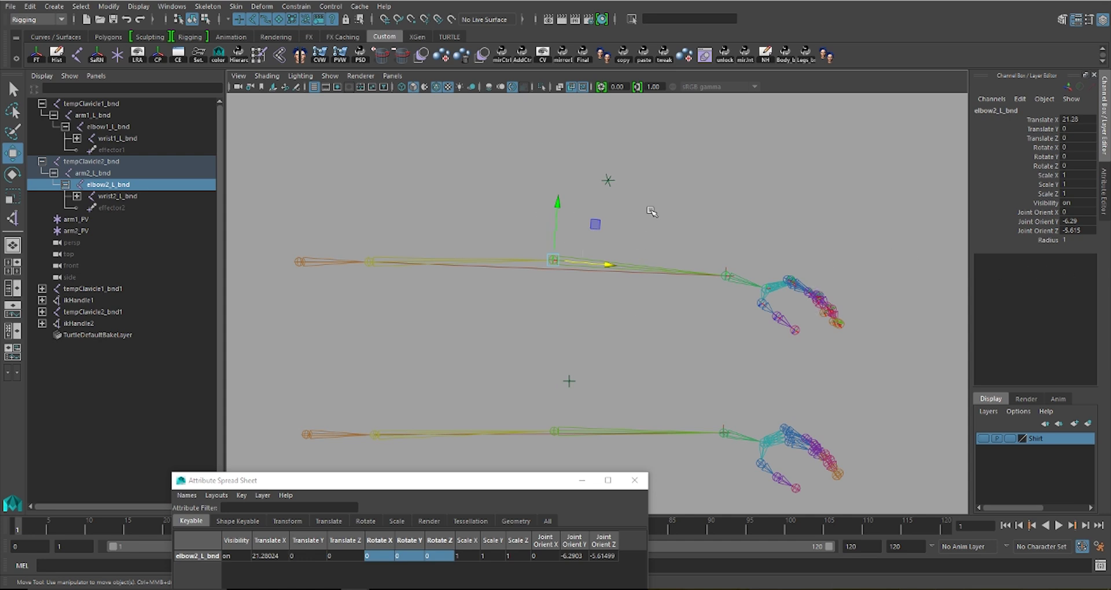
{"action": "left_click", "coordinate": [609, 181]}
{"action": "left_click_drag", "start_coordinate": [614, 185], "coordinate": [676, 226], "text": "alt"}
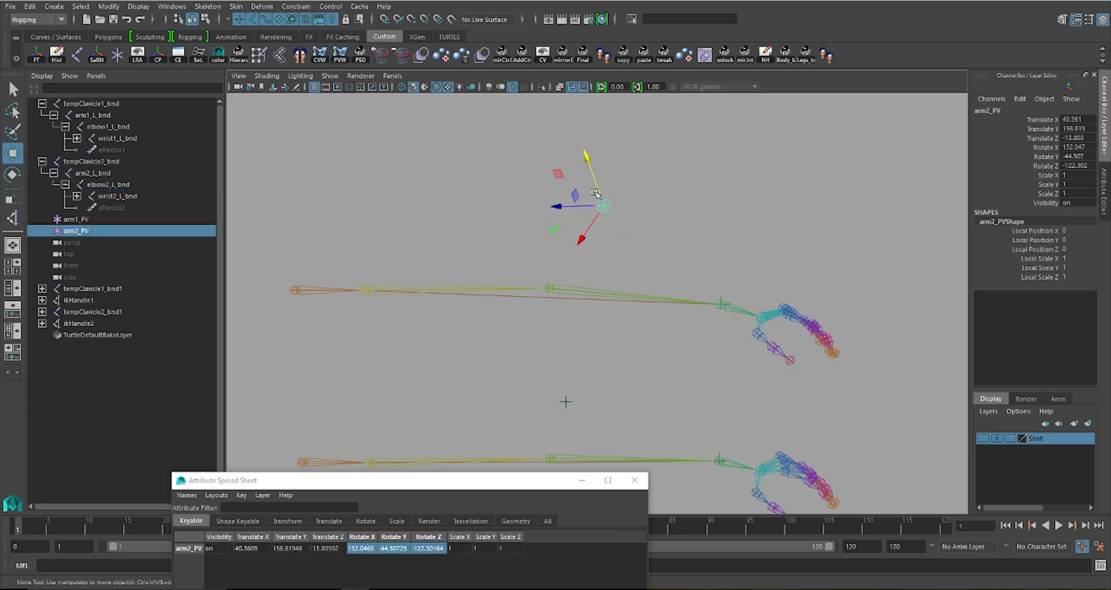